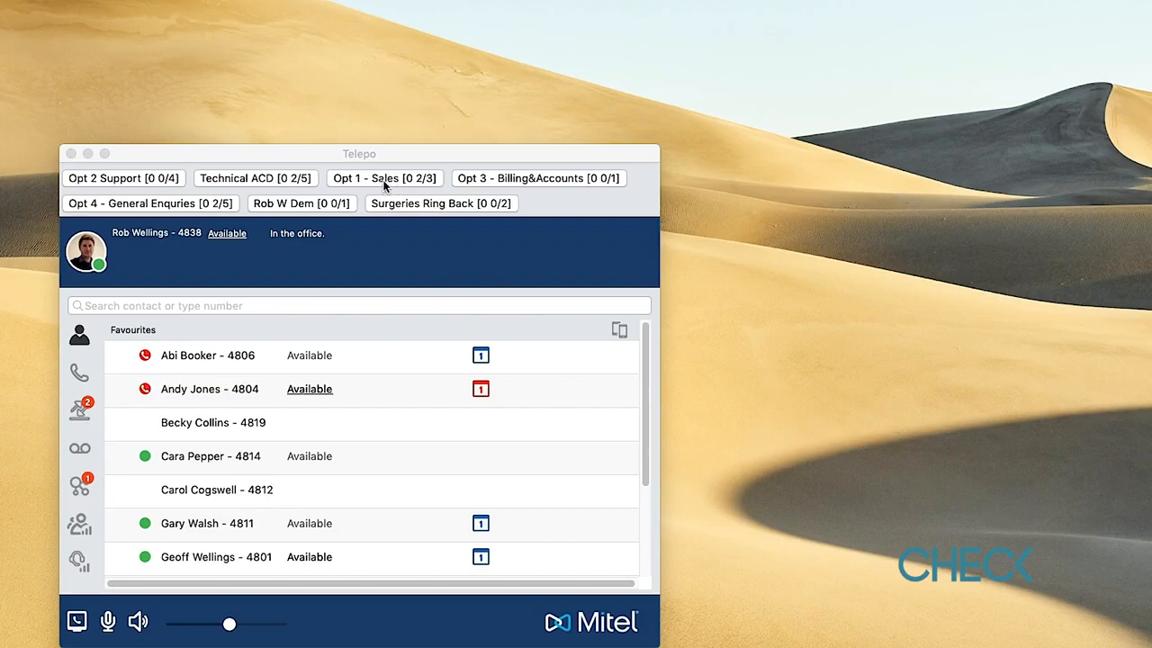
# - Bring Telepo to the front and log in to the Opt 1 - Sales queue
pyautogui.click(392, 179)
pyautogui.moveTo(421, 187)
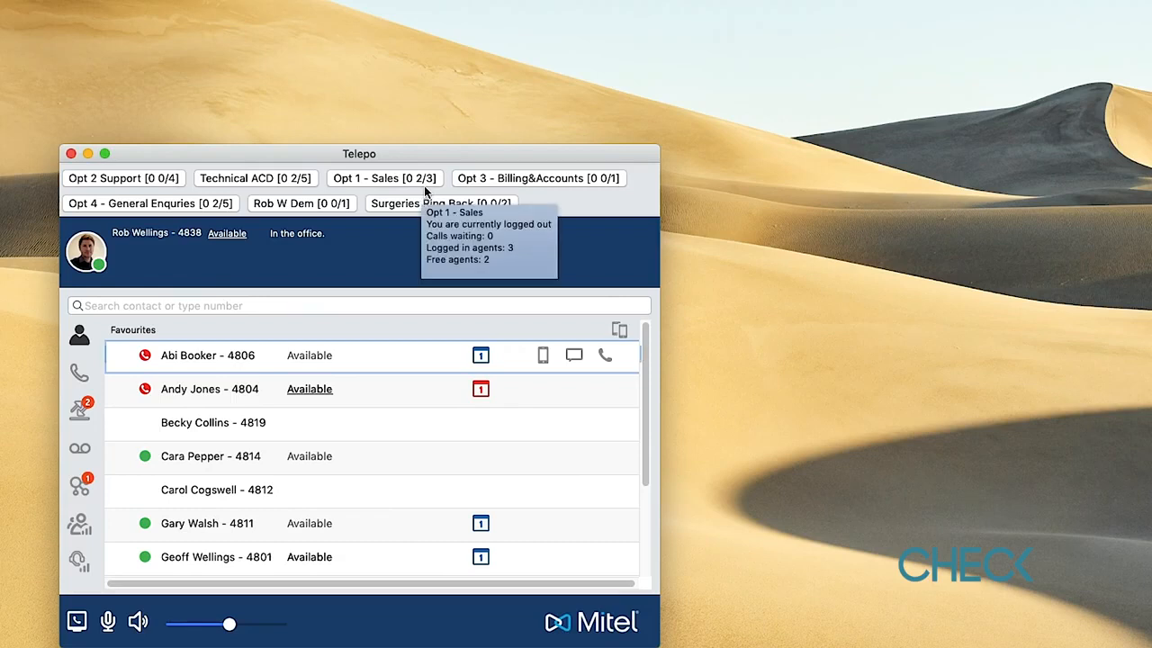
pyautogui.click(424, 185)
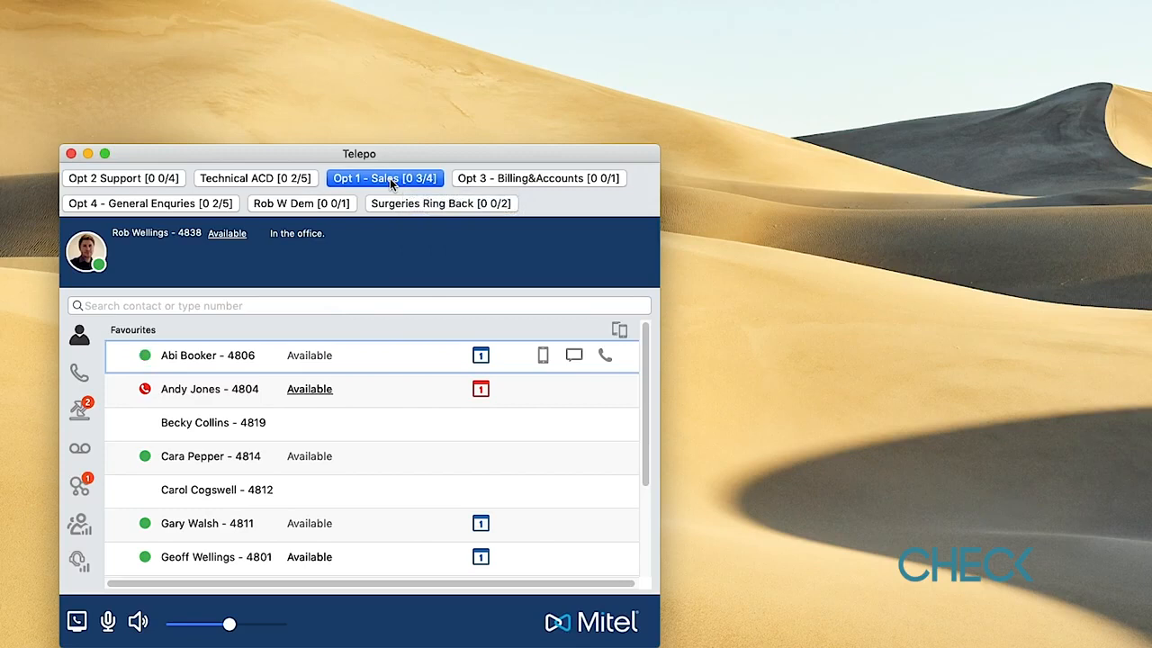
# - Change the presence status from Available to Busy
pyautogui.moveTo(389, 180)
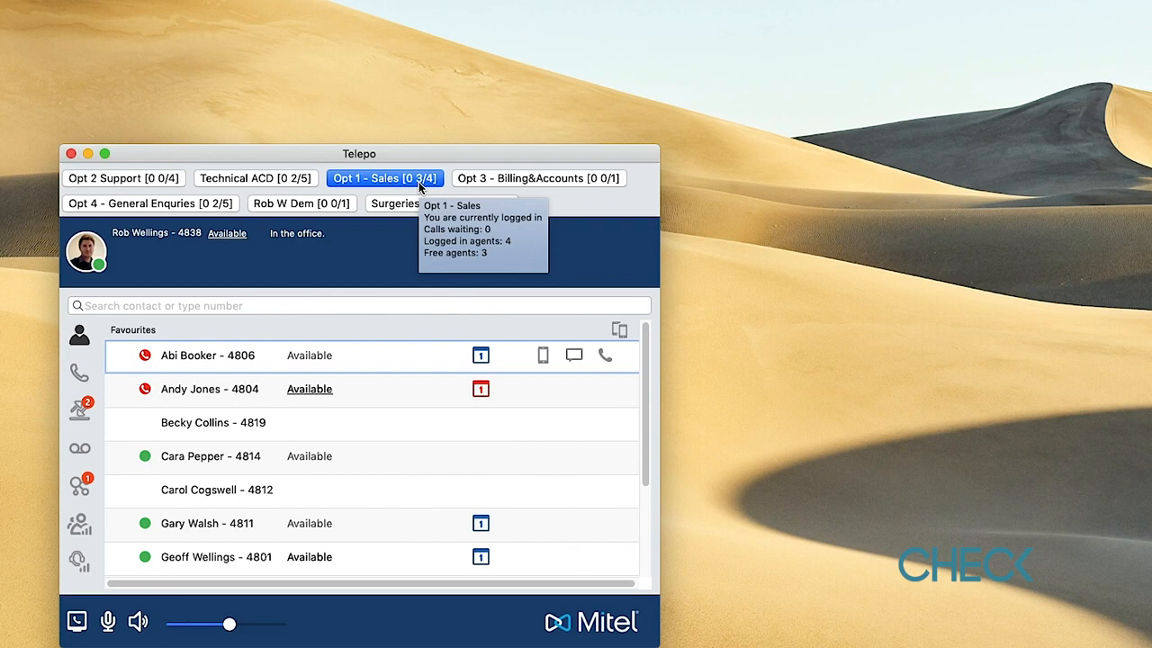
pyautogui.moveTo(170, 184)
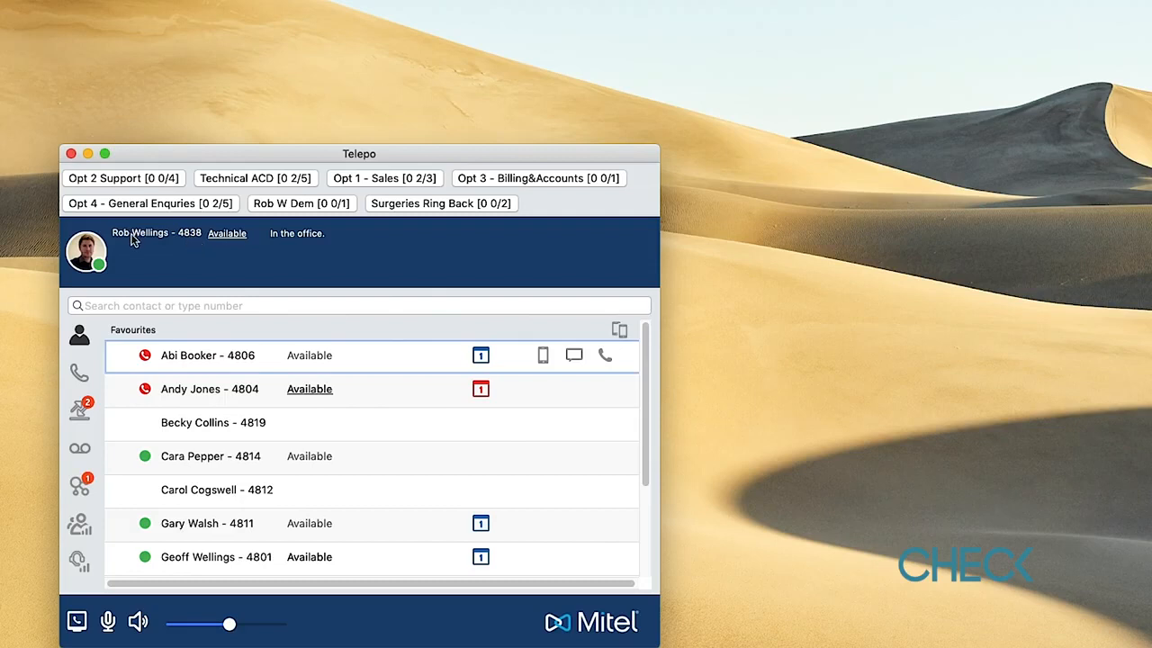
pyautogui.click(236, 239)
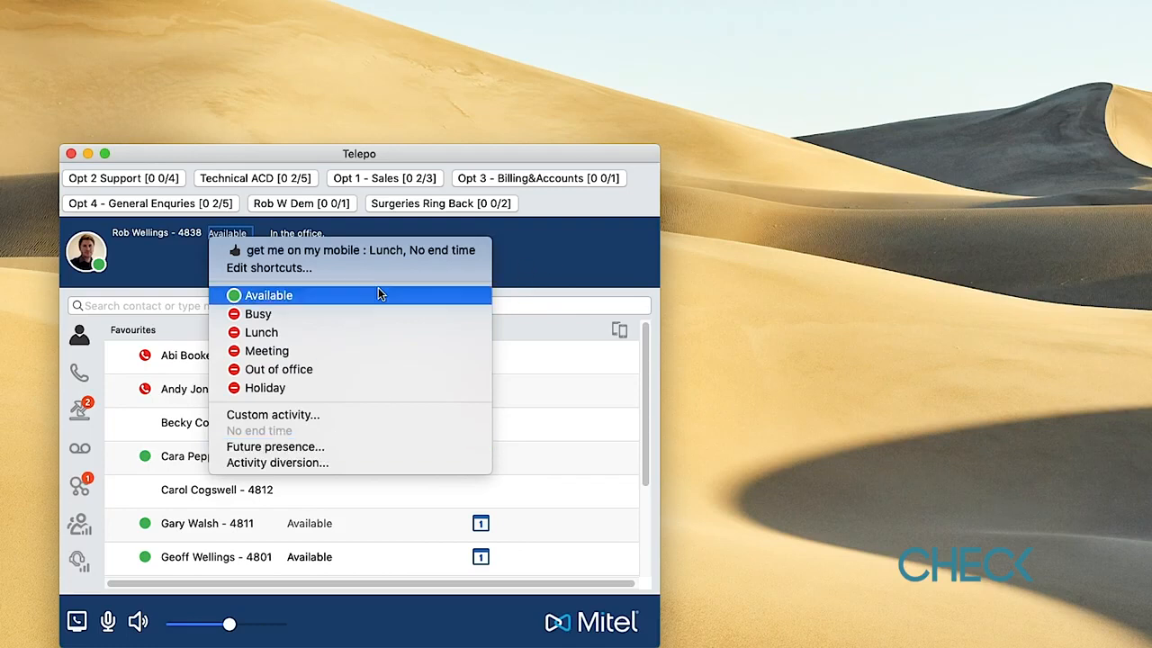
pyautogui.press('Escape')
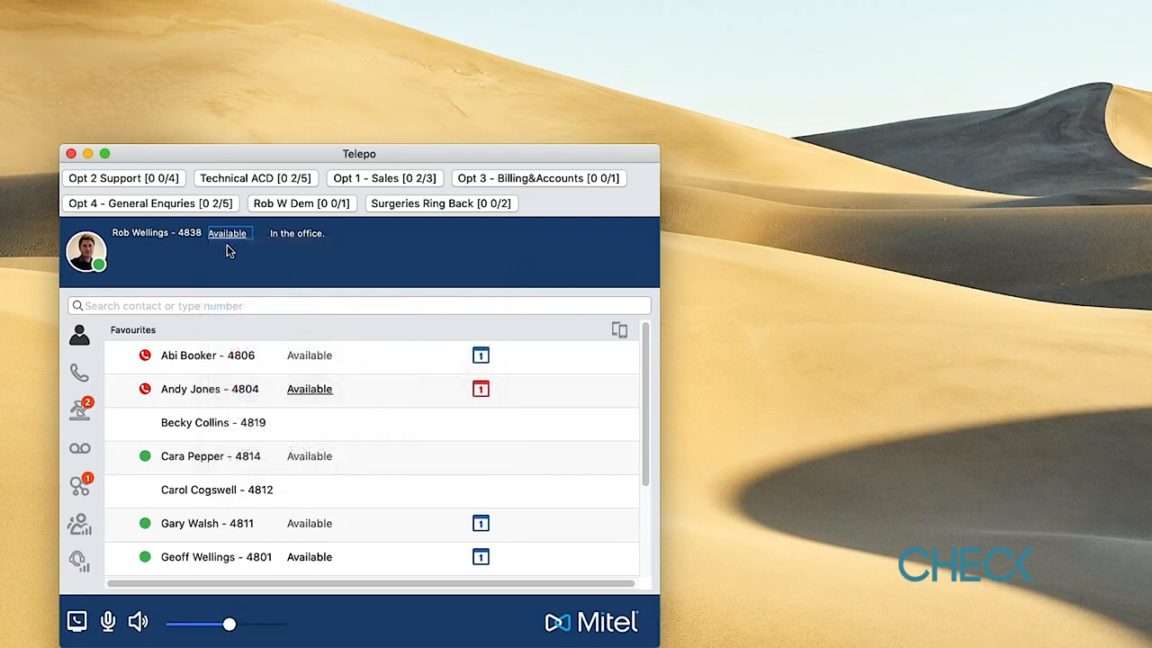
pyautogui.click(242, 260)
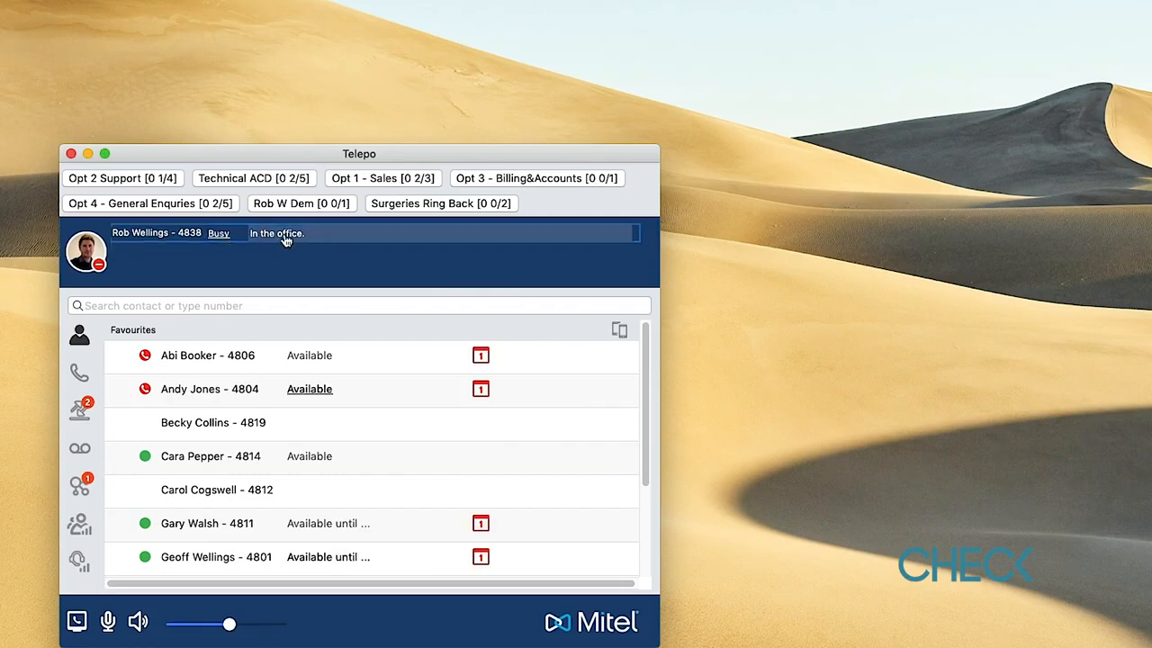
# - Replace the status note with 'Out to lunch'
pyautogui.click(285, 239)
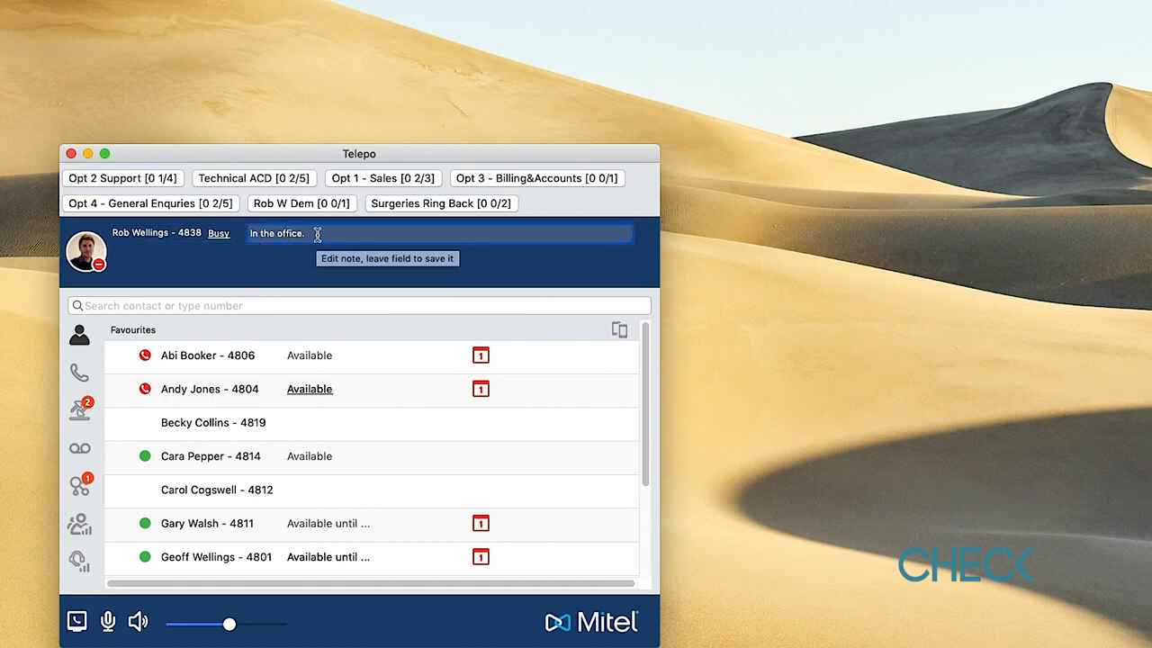
pyautogui.moveTo(317, 233); pyautogui.dragTo(220, 233)
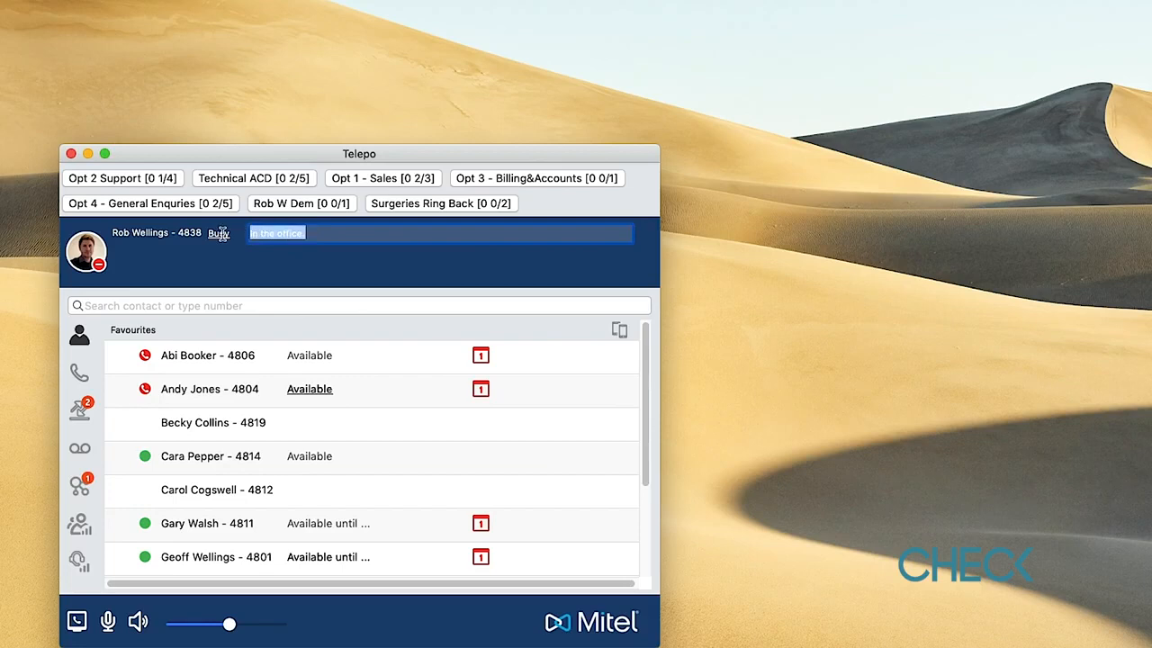
pyautogui.write('Out to')
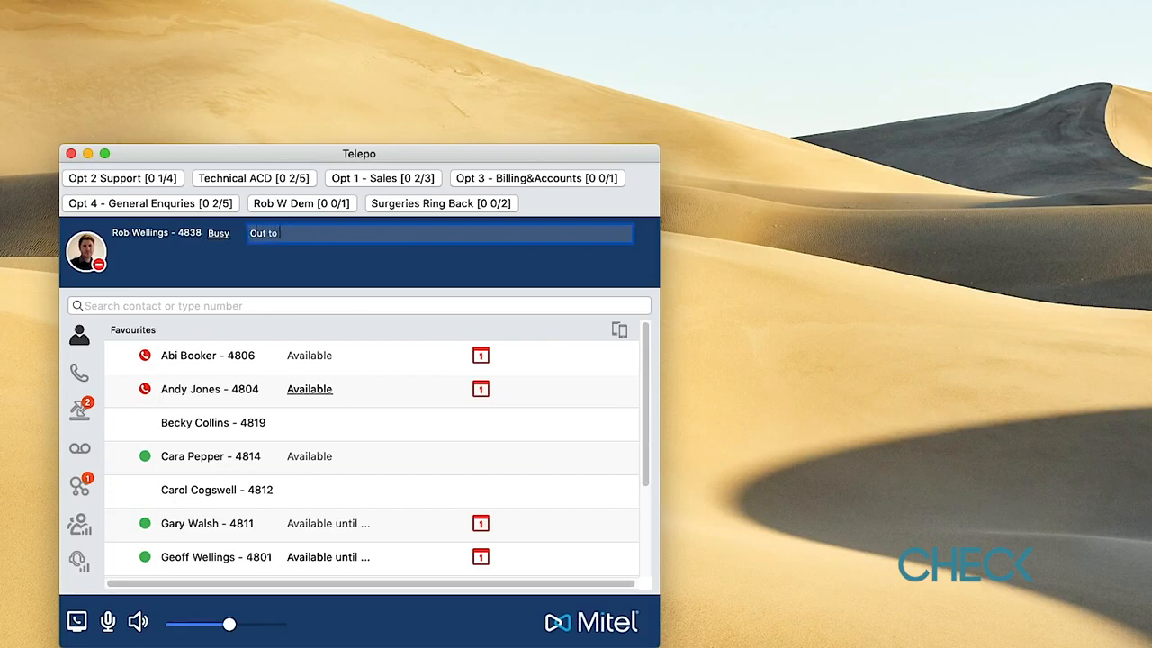
pyautogui.write(' lunch')
pyautogui.press('Return')
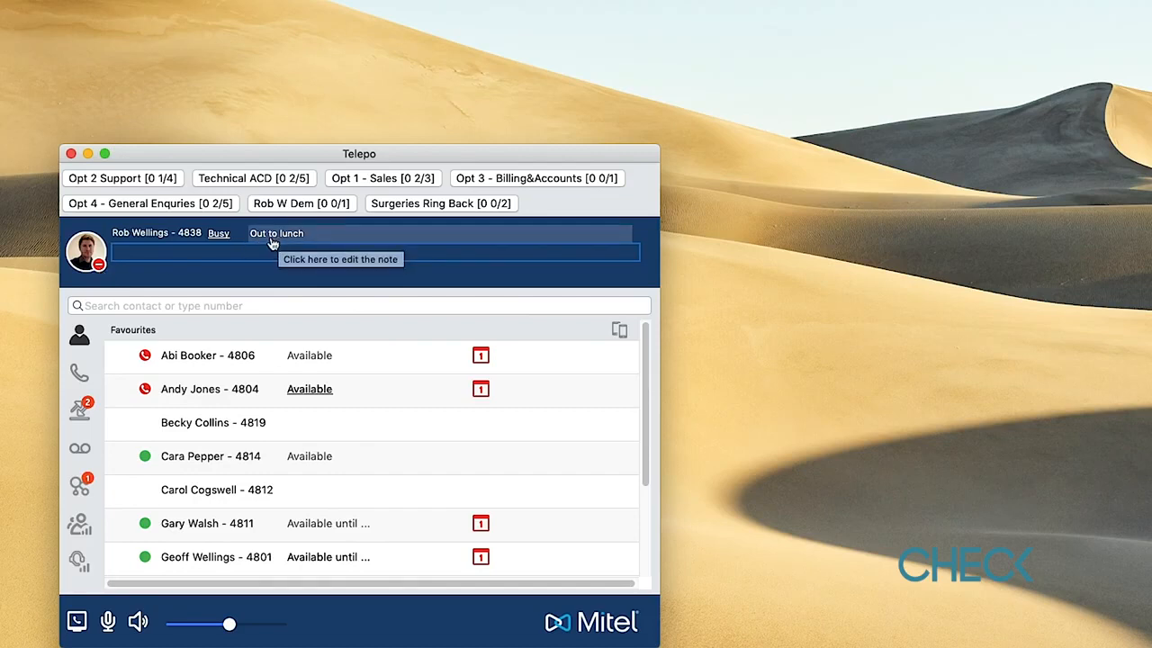
# - Set presence back to Available and restore the note 'In the office.'
pyautogui.click(218, 234)
pyautogui.click(244, 296)
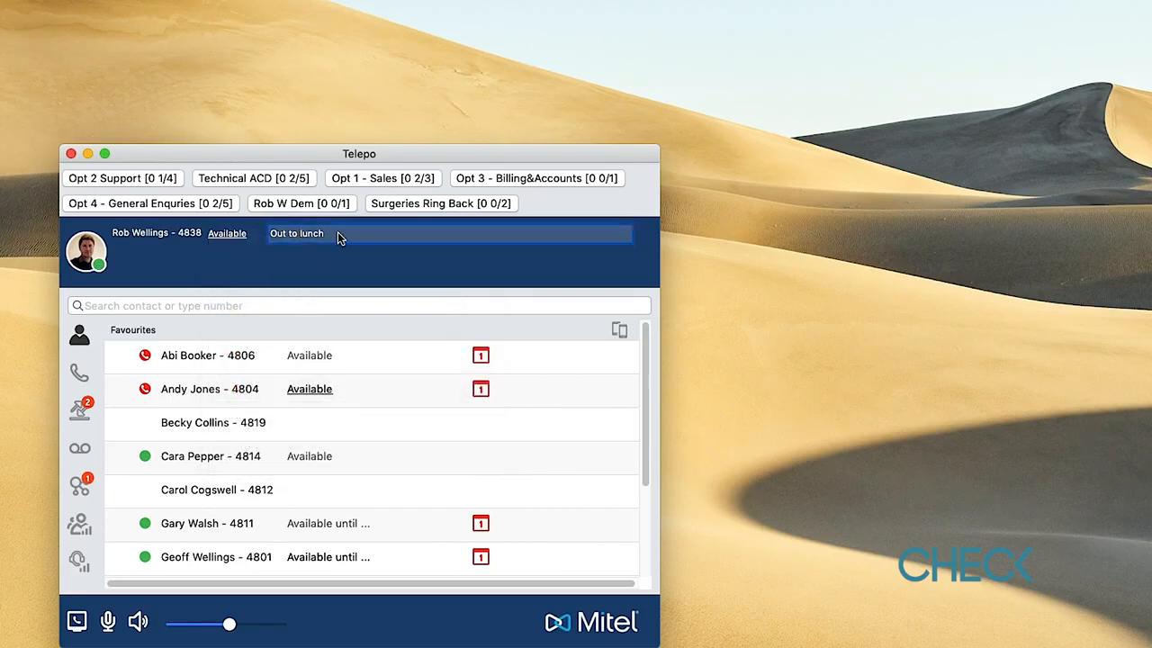
pyautogui.moveTo(337, 231); pyautogui.dragTo(264, 235)
pyautogui.write('In the office.')
pyautogui.press('Return')
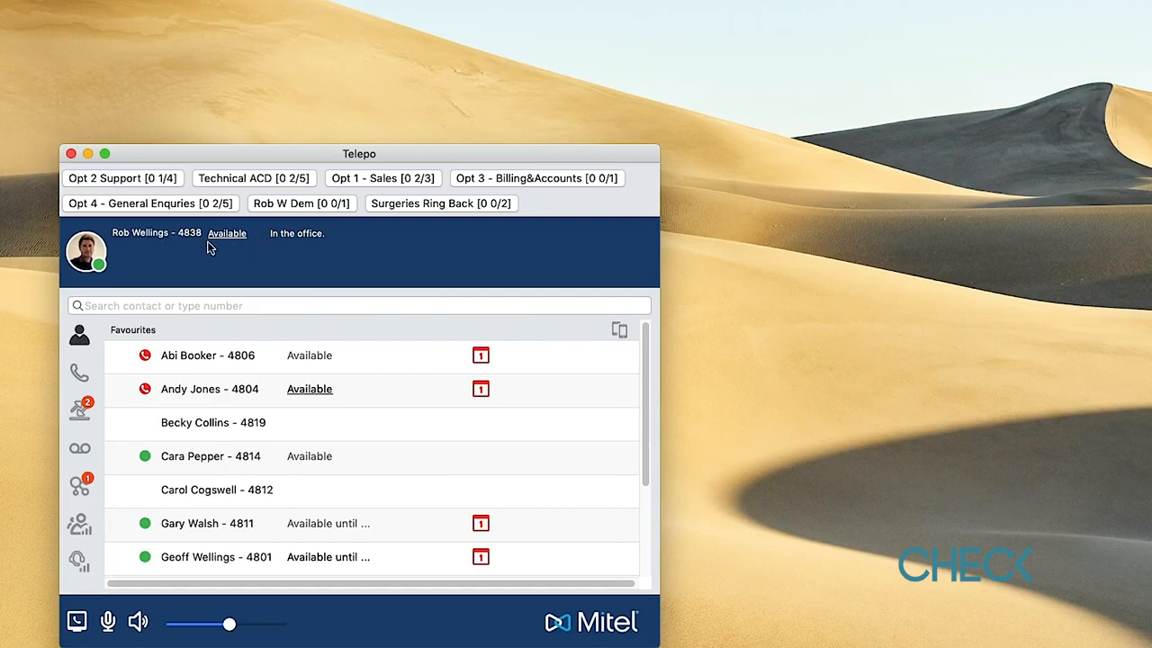
pyautogui.click(221, 235)
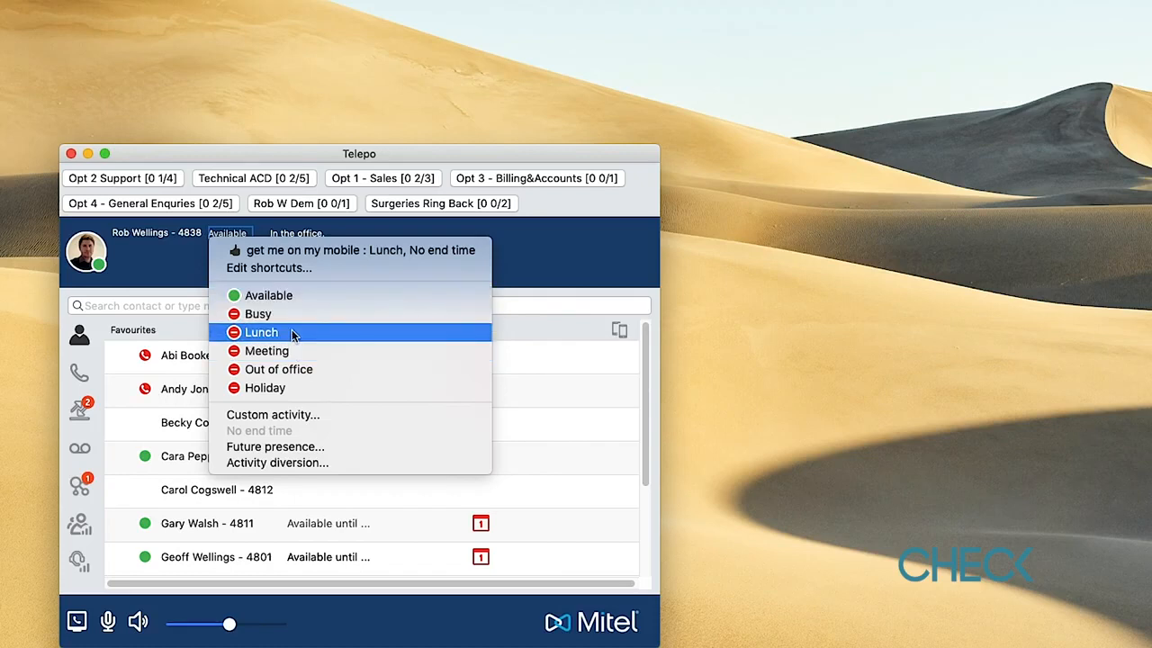
pyautogui.click(540, 243)
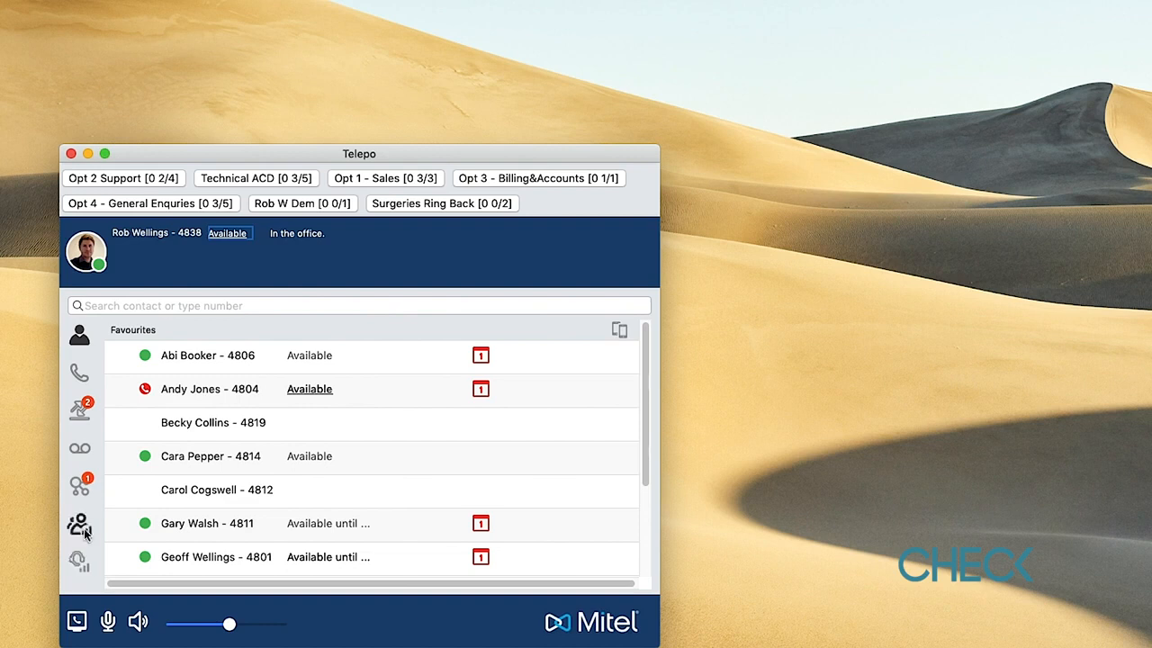
pyautogui.click(78, 340)
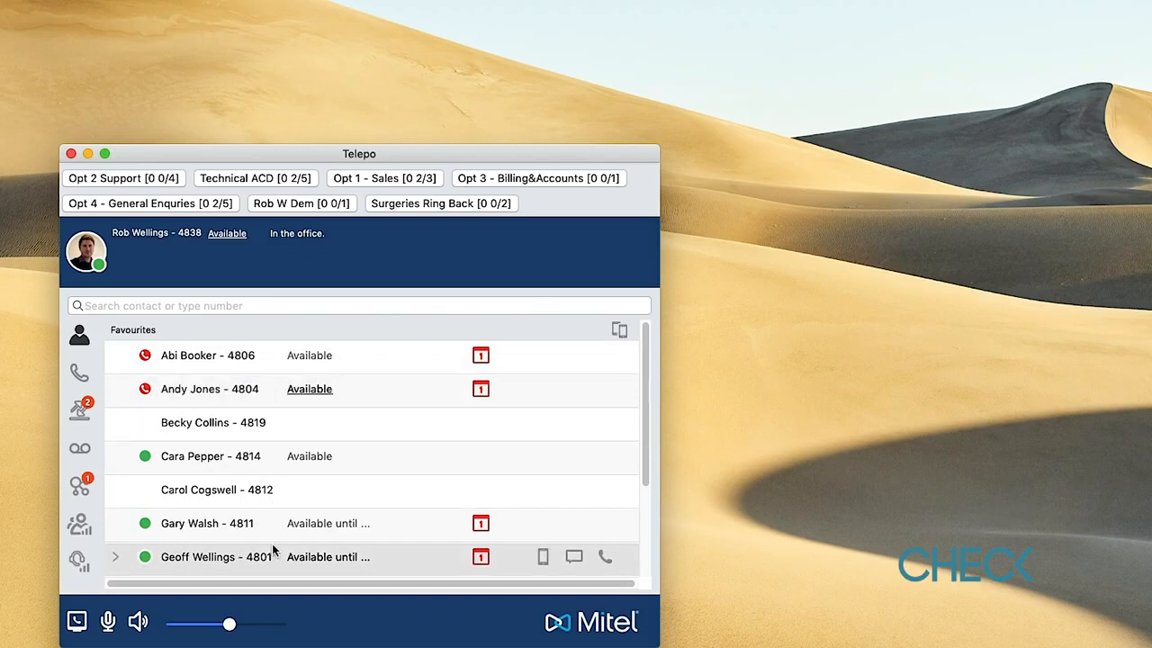
pyautogui.scroll(-3, 268, 481)
pyautogui.scroll(3, 267, 478)
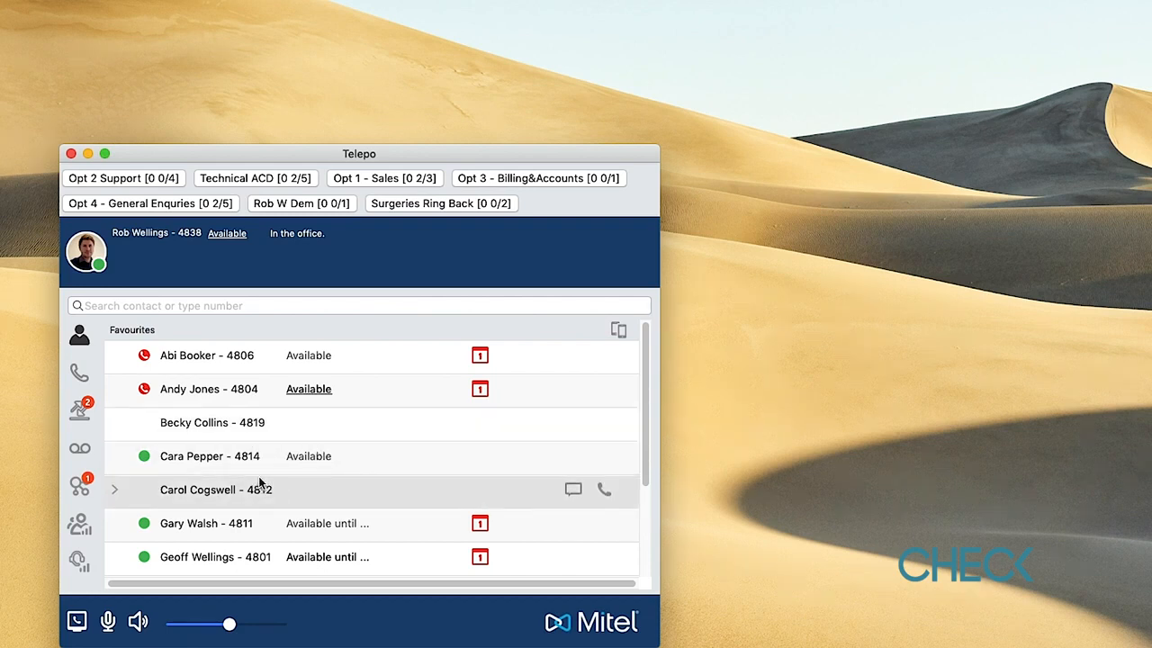
pyautogui.scroll(-3, 258, 483)
pyautogui.scroll(3, 259, 483)
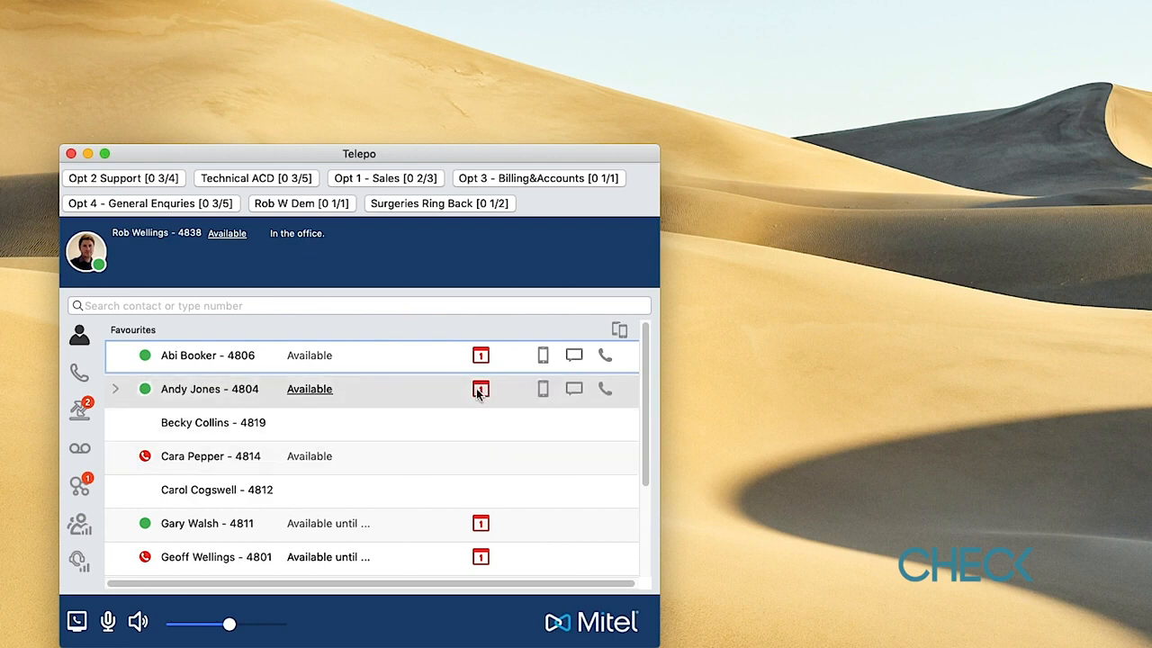
pyautogui.moveTo(487, 358)
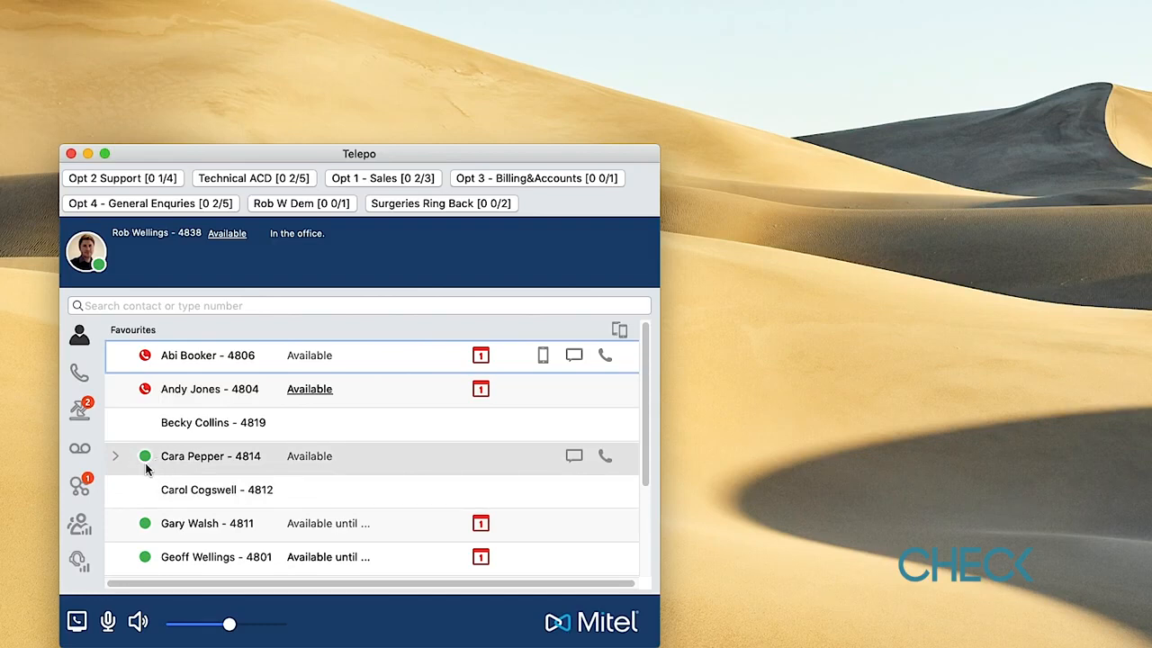
pyautogui.scroll(-3, 241, 490)
pyautogui.scroll(2, 241, 485)
pyautogui.scroll(-2, 241, 485)
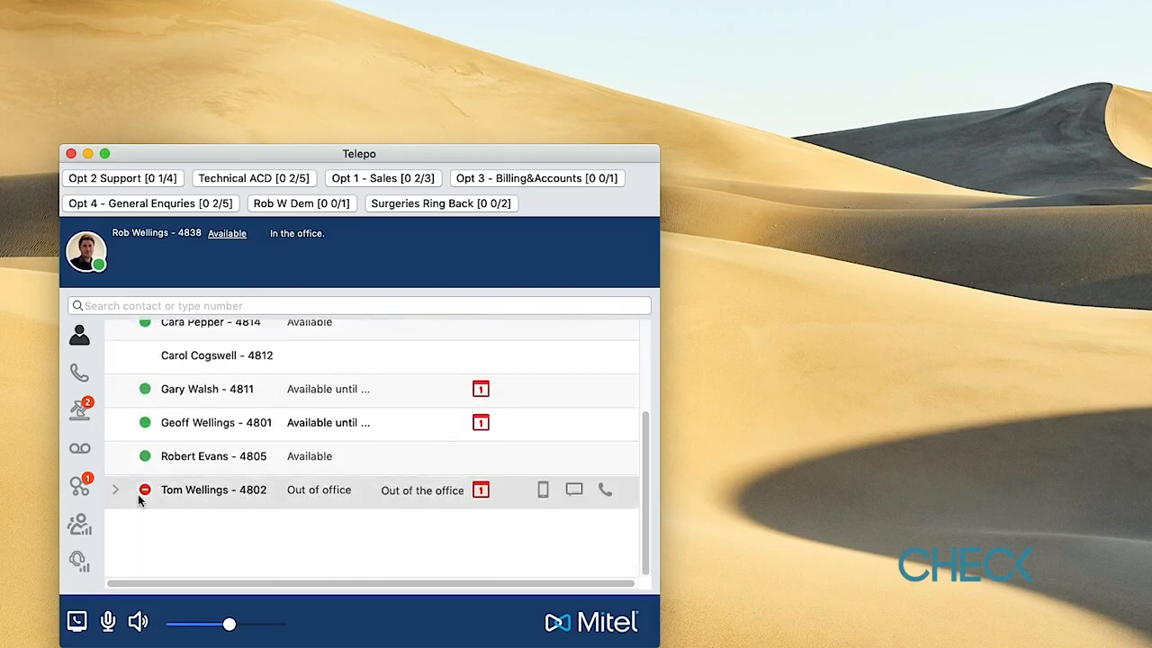
pyautogui.scroll(3, 221, 473)
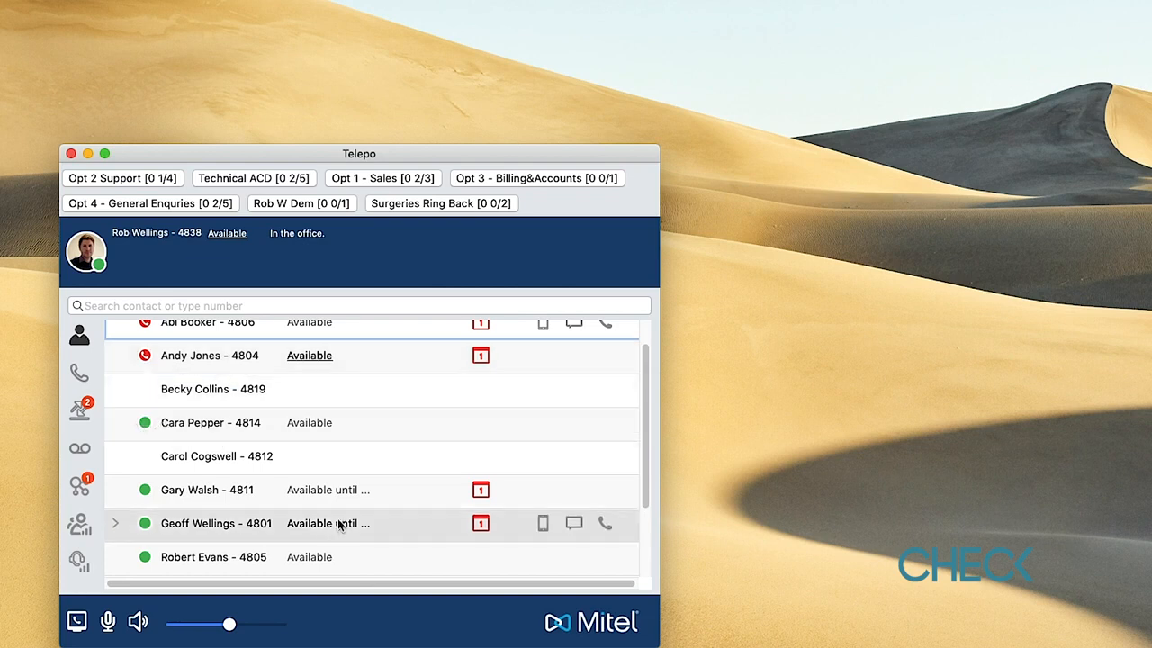
pyautogui.scroll(-3, 330, 517)
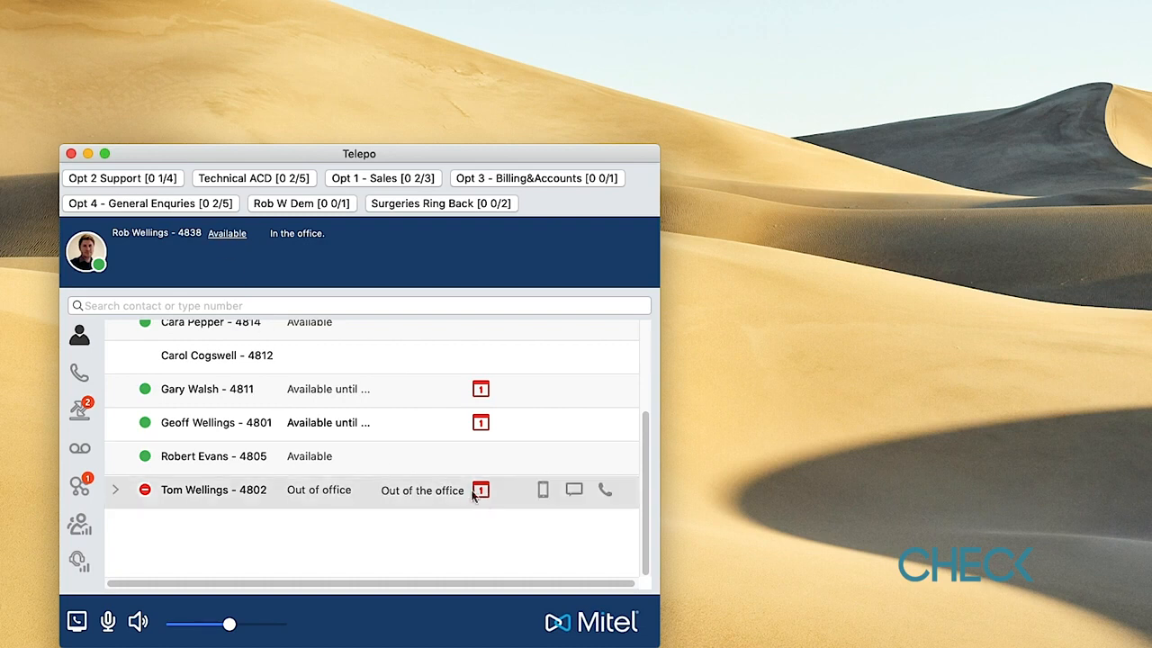
pyautogui.moveTo(485, 500)
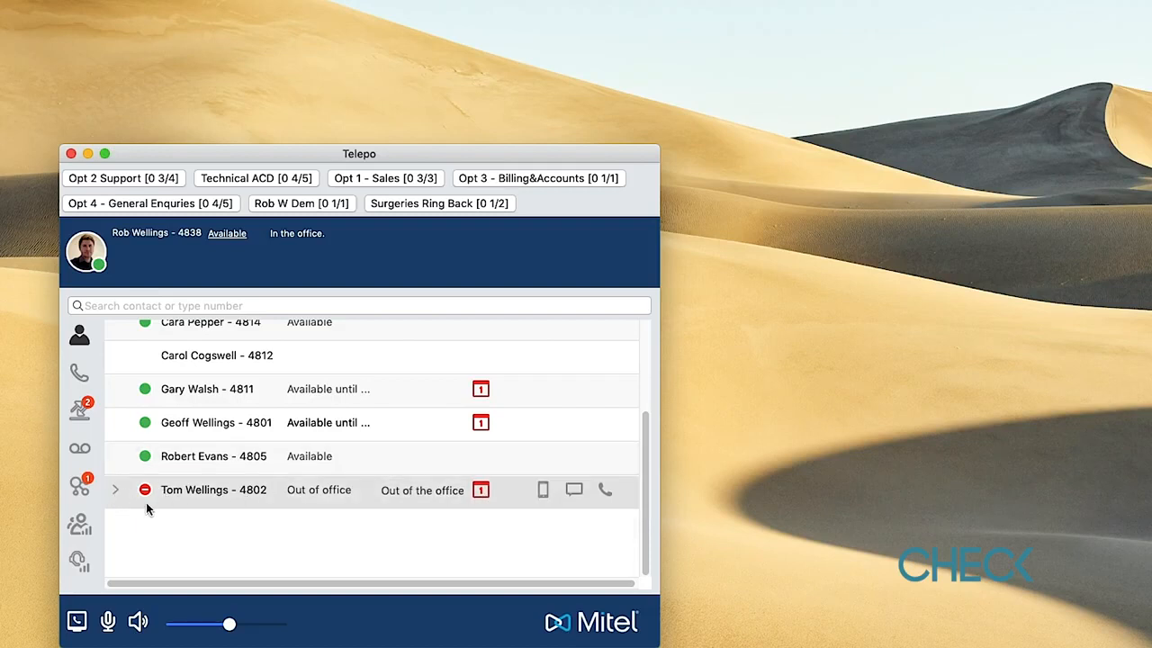
# - Expand the out-of-office contact's details card, then collapse it again
pyautogui.click(115, 490)
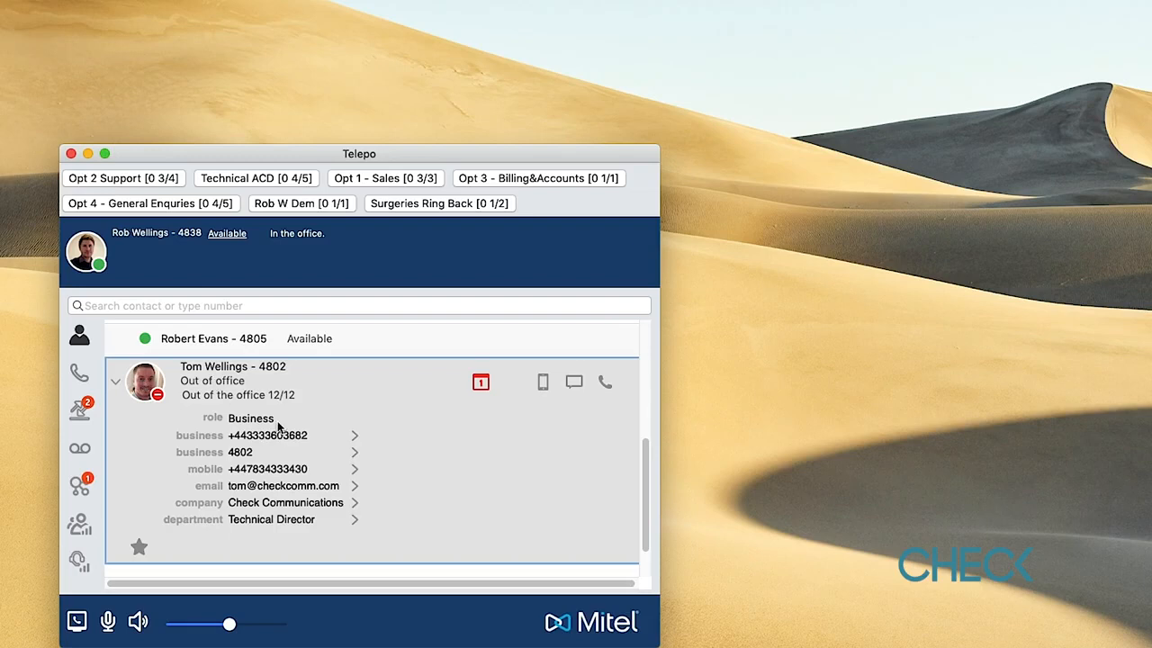
pyautogui.scroll(-1, 281, 423)
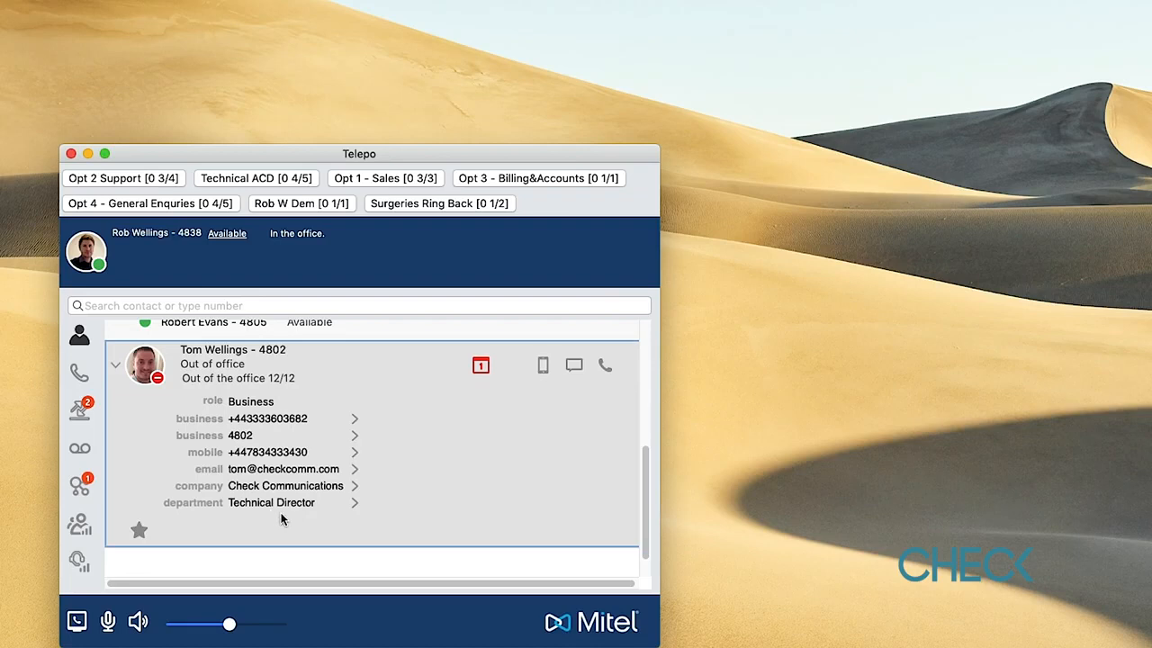
pyautogui.click(116, 369)
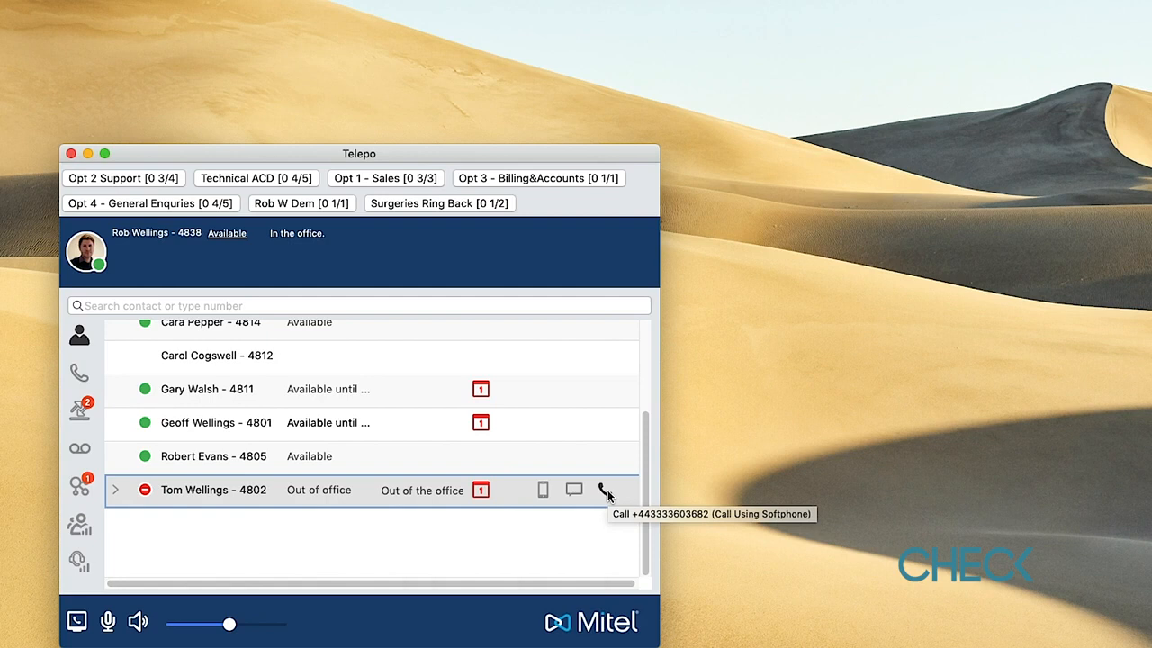
# - Scroll the Favourites contact list back to the top
pyautogui.scroll(3, 499, 492)
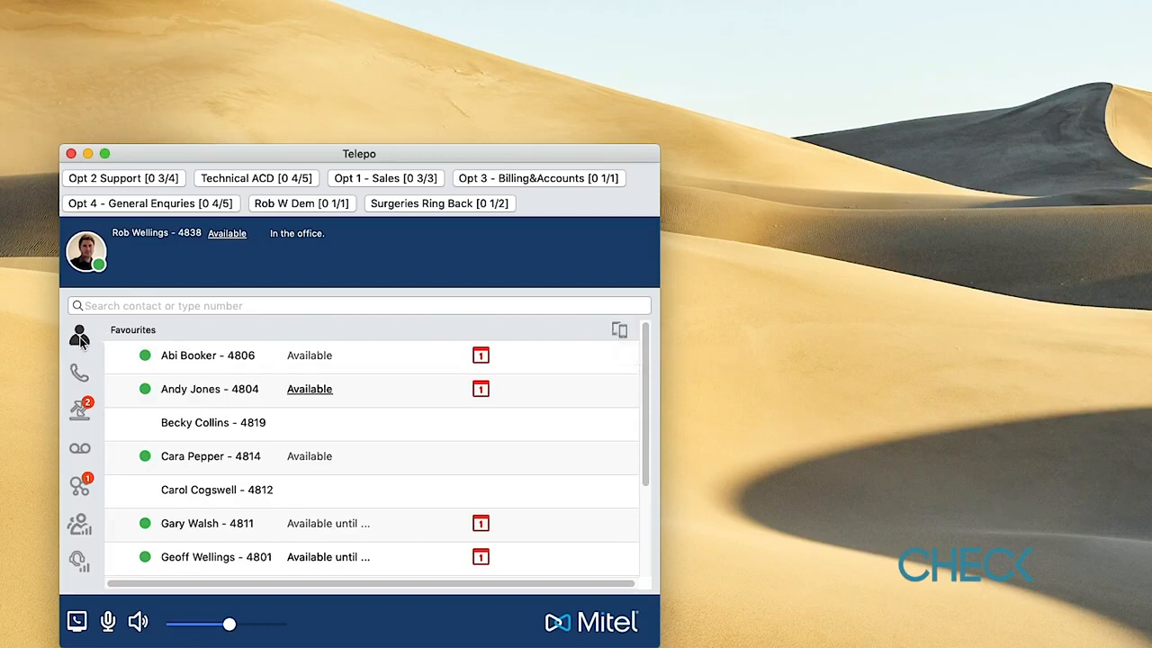
pyautogui.moveTo(601, 350)
pyautogui.scroll(-3, 387, 519)
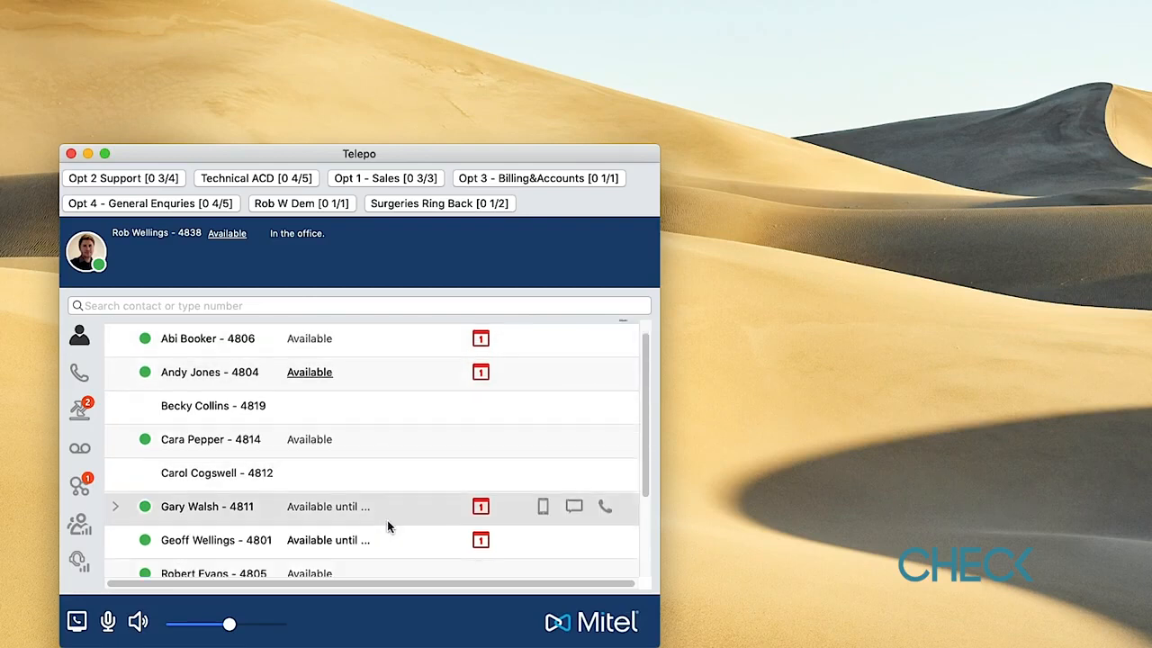
pyautogui.scroll(3, 387, 519)
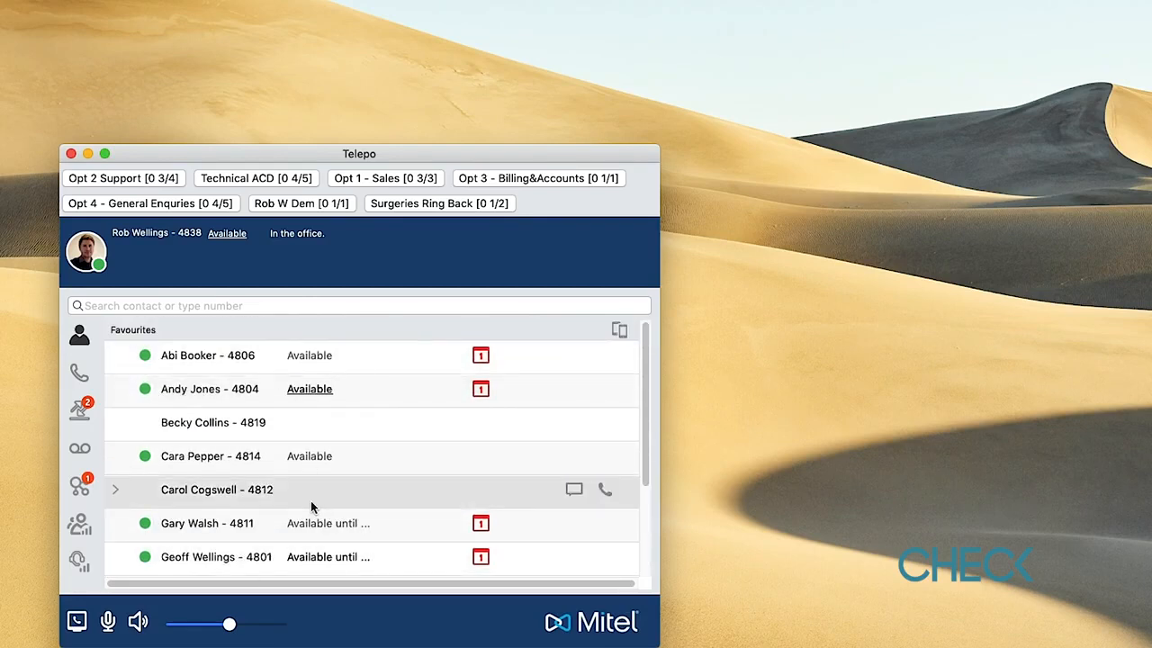
pyautogui.scroll(-3, 288, 442)
pyautogui.scroll(3, 288, 441)
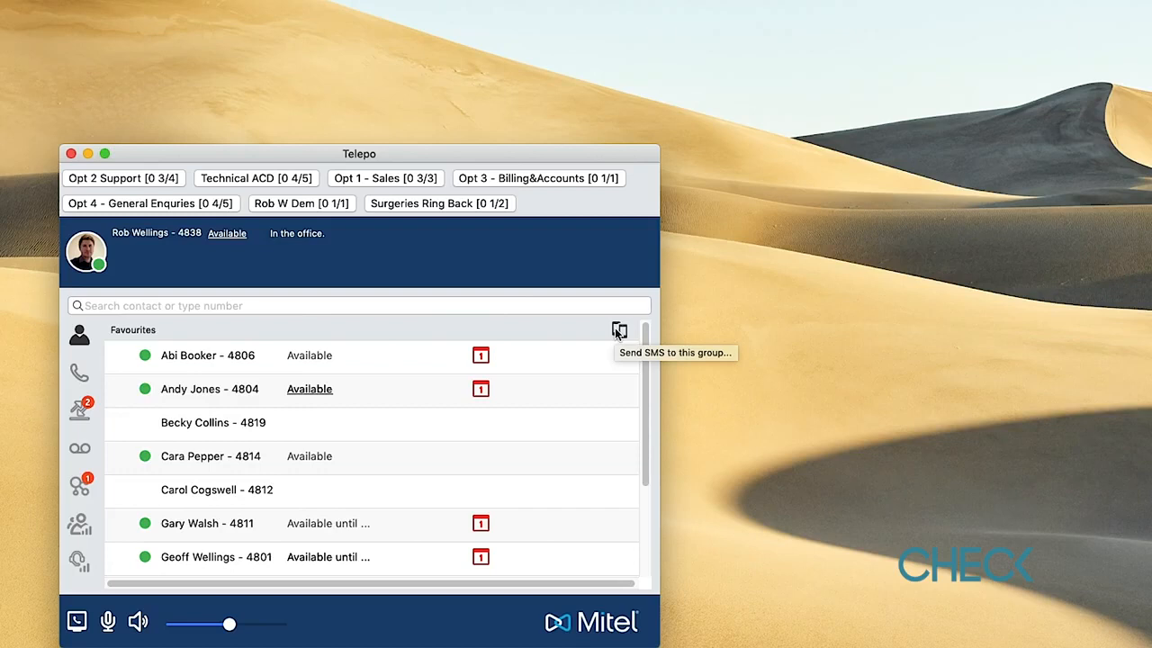
pyautogui.click(80, 375)
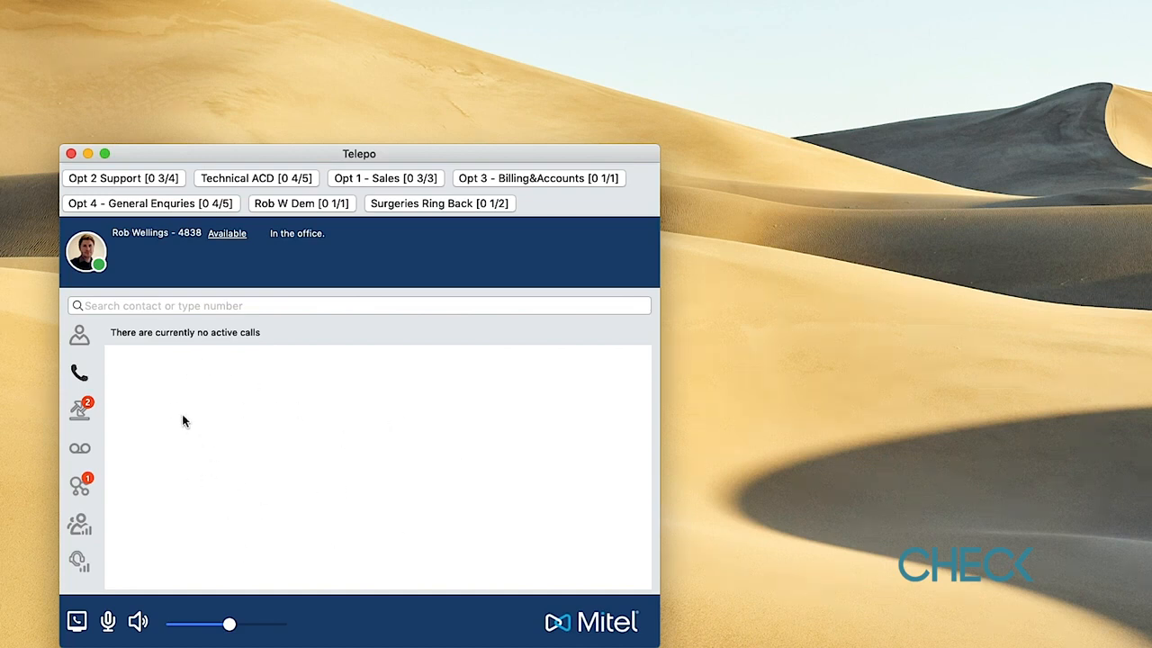
pyautogui.click(171, 306)
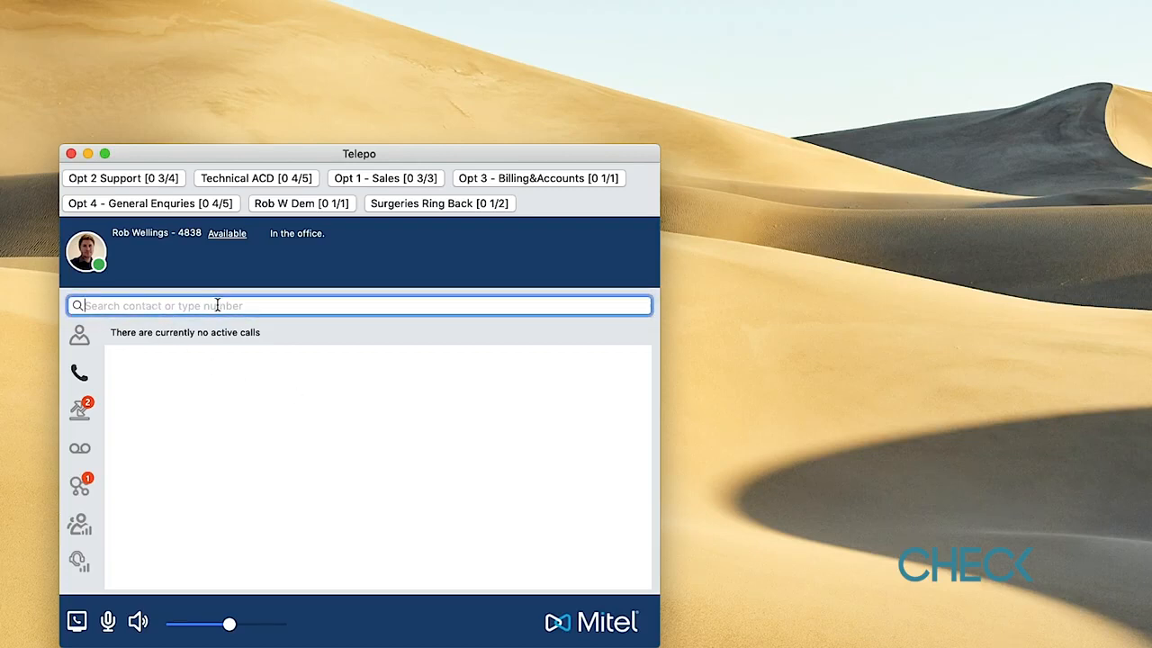
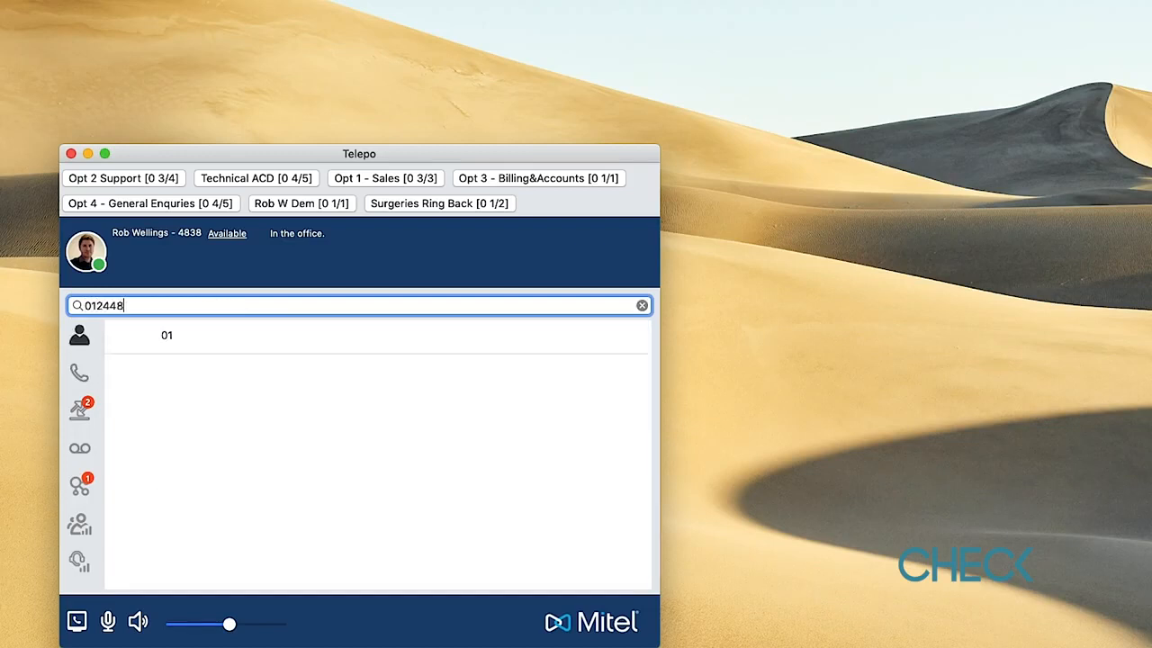
pyautogui.press('Return')
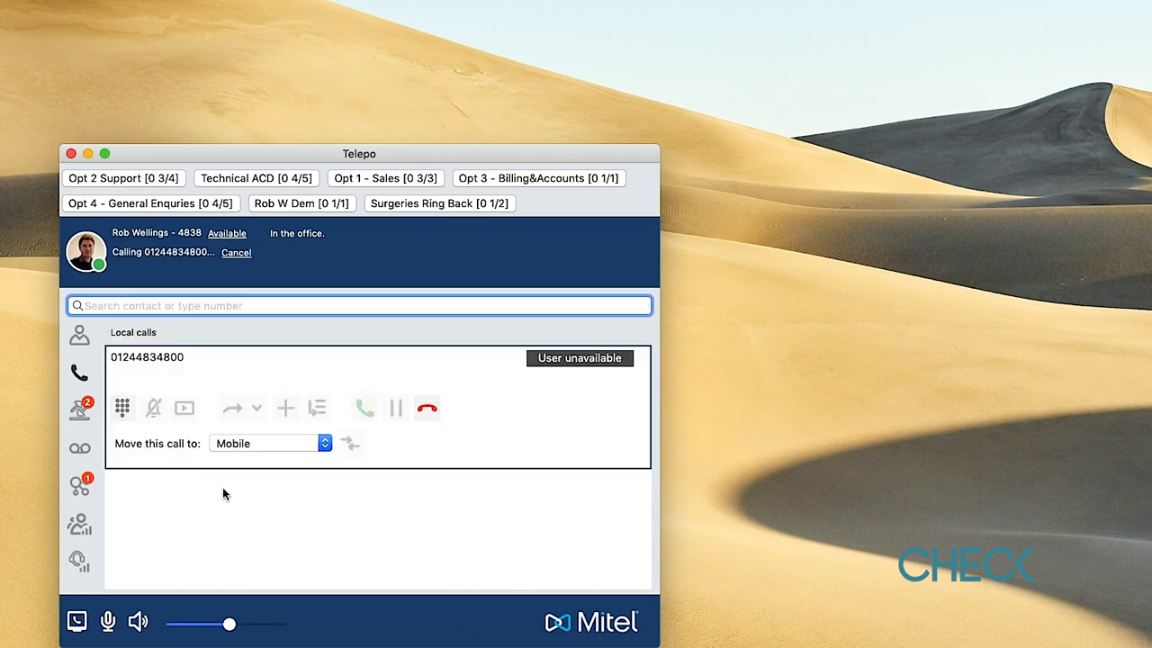
pyautogui.click(427, 411)
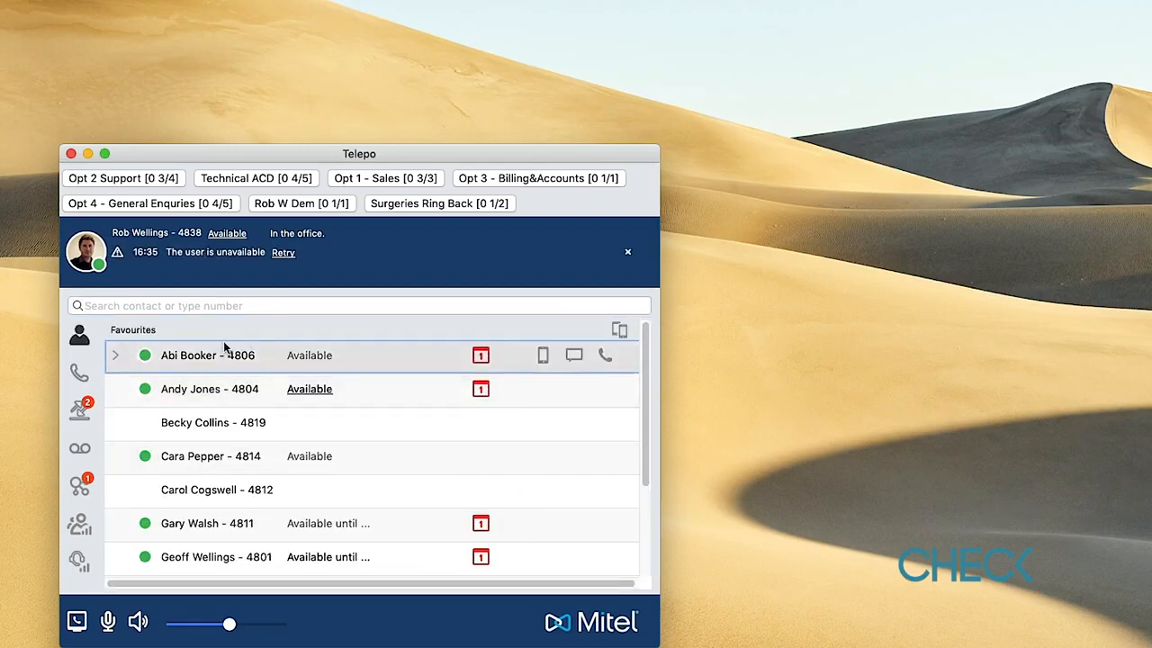
pyautogui.click(80, 373)
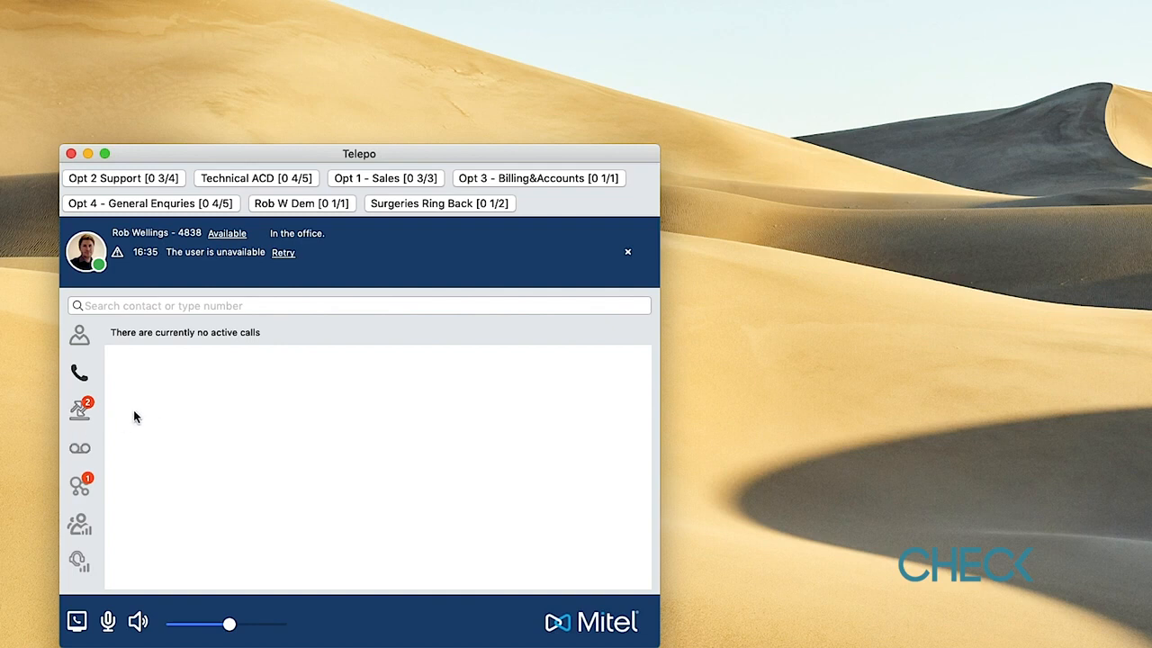
pyautogui.click(81, 411)
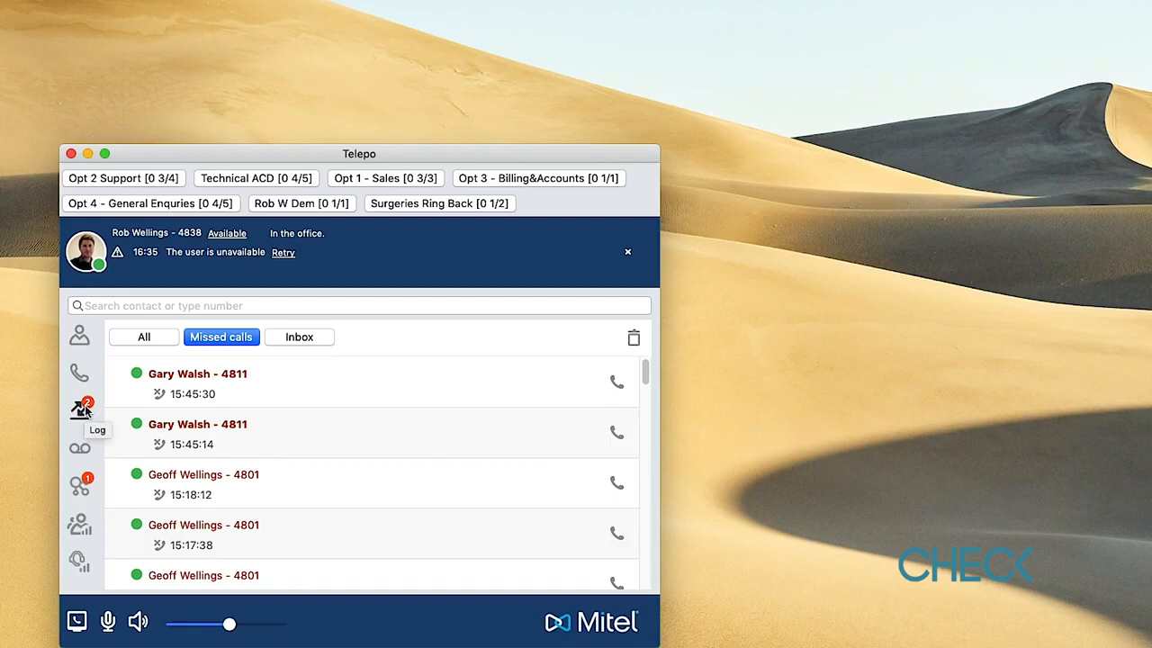
# - Switch the call log filter from missed calls to All and scroll the list
pyautogui.scroll(-10, 305, 485)
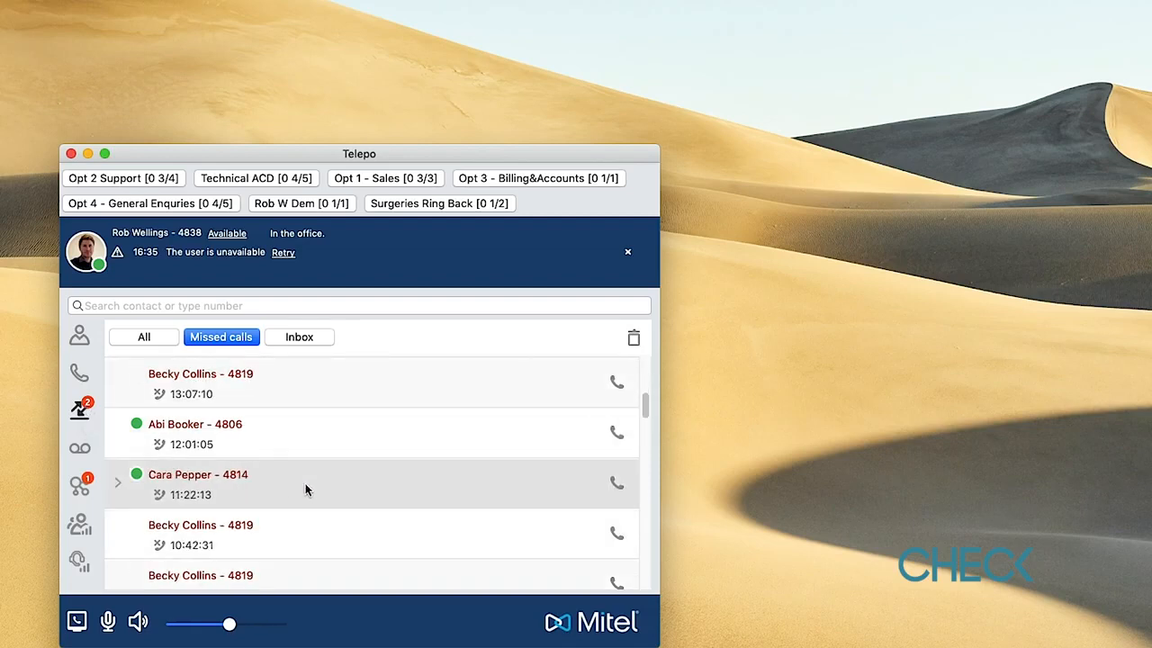
pyautogui.scroll(10, 305, 484)
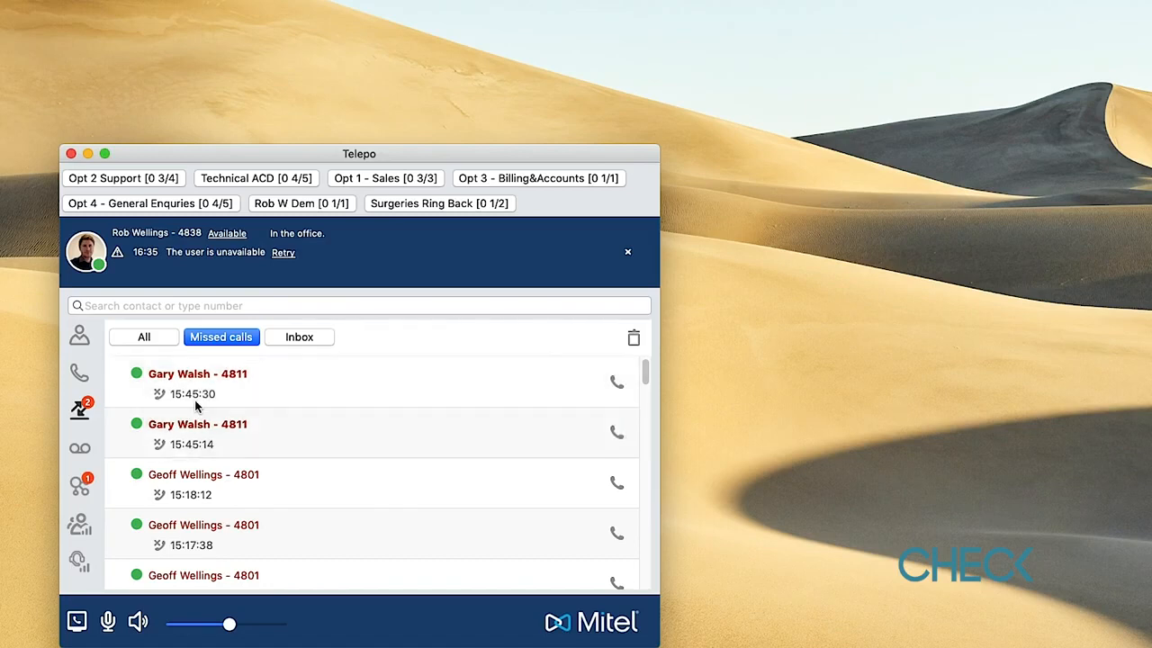
pyautogui.click(150, 344)
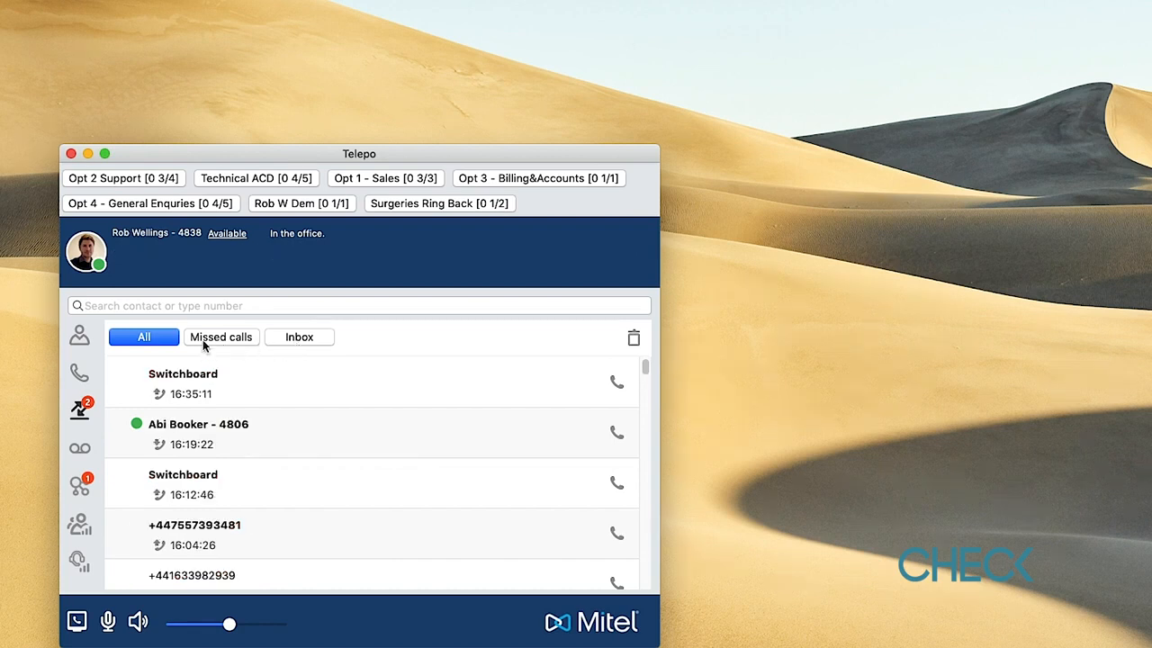
pyautogui.click(132, 340)
pyautogui.scroll(-10, 287, 444)
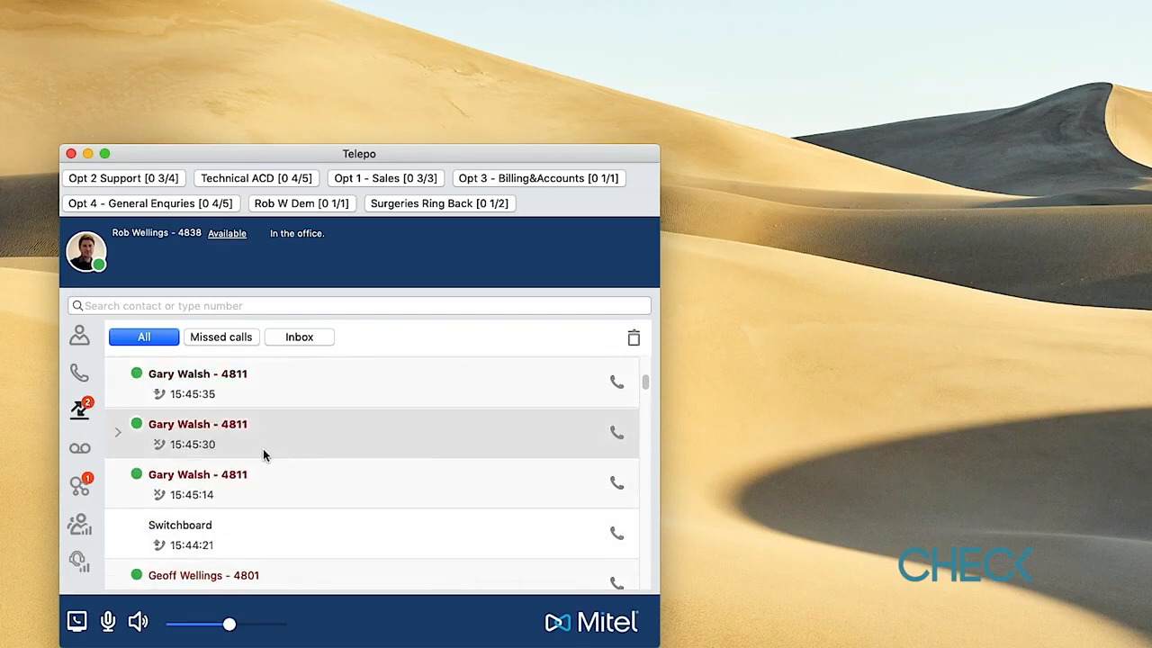
# - Delete the 15:45:30 call entry from the log, confirming with Yes
pyautogui.click(120, 433)
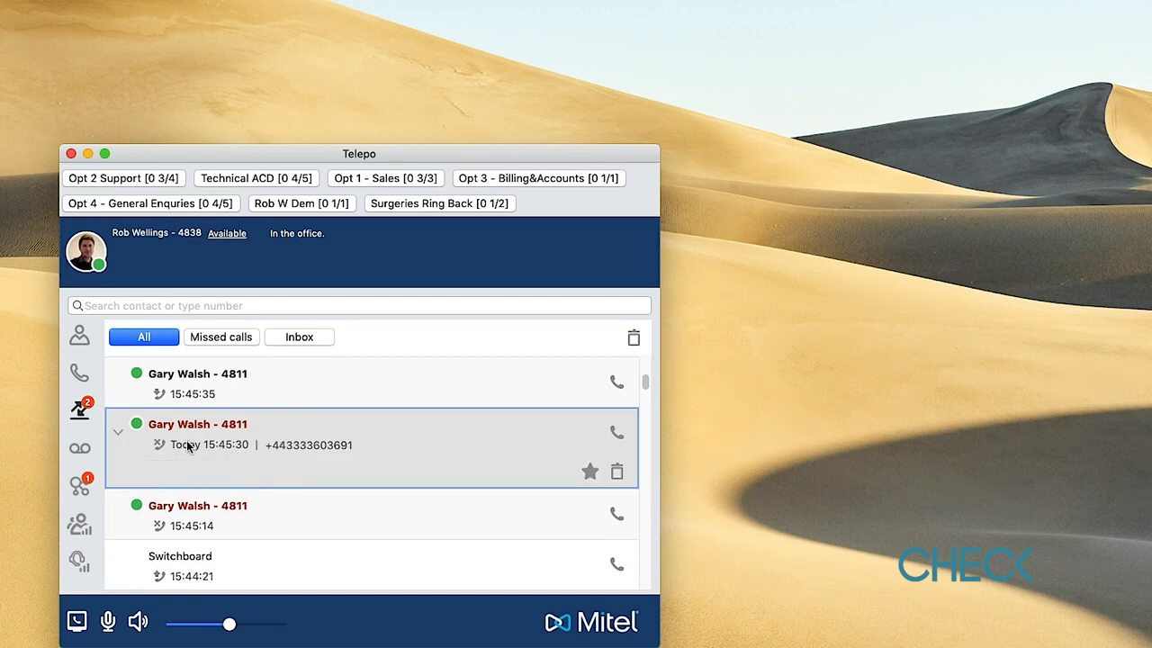
pyautogui.click(616, 473)
pyautogui.click(789, 178)
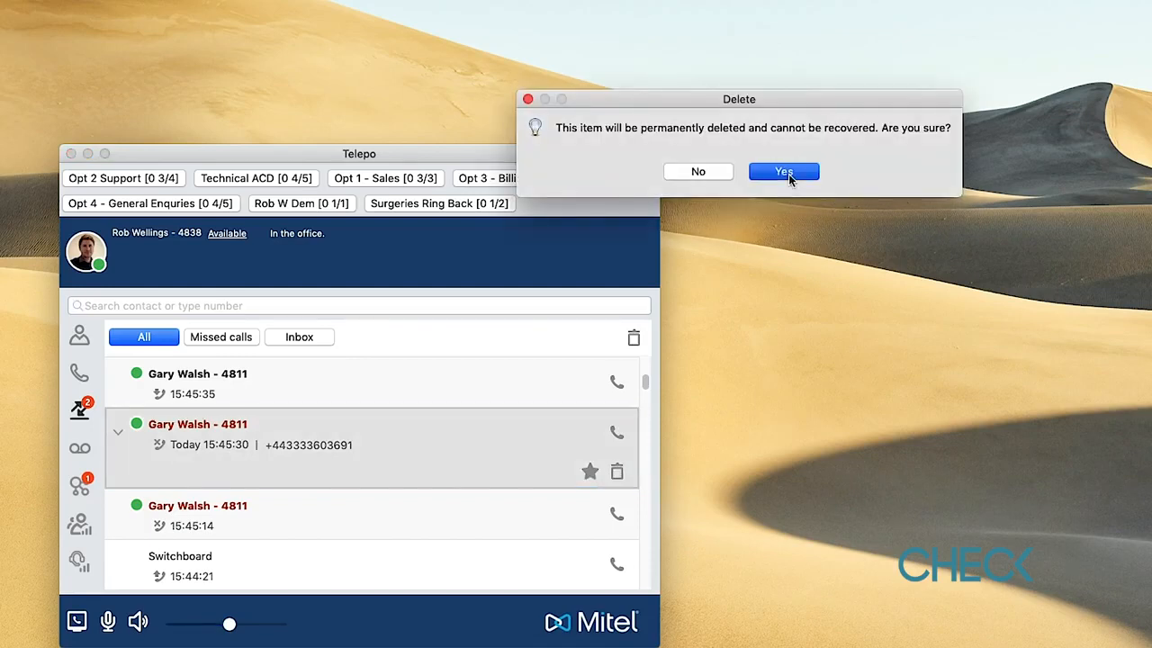
pyautogui.scroll(5, 326, 486)
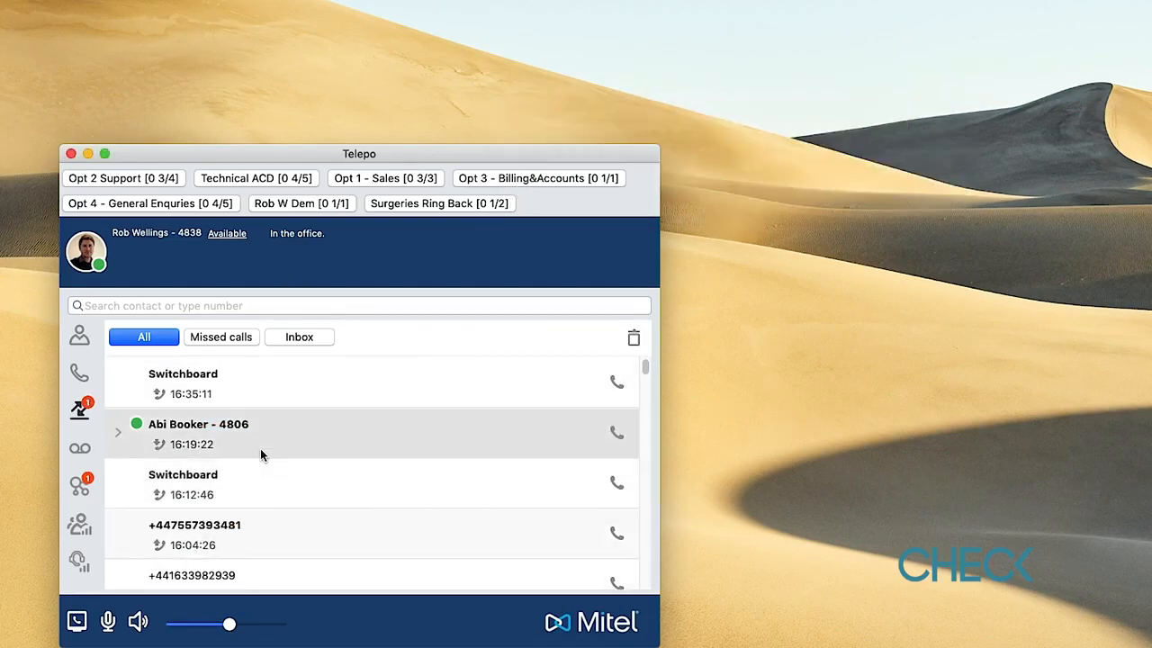
# - Check voicemail, then open the latest chat with the 'Test message' and 'Received' reply
pyautogui.click(80, 448)
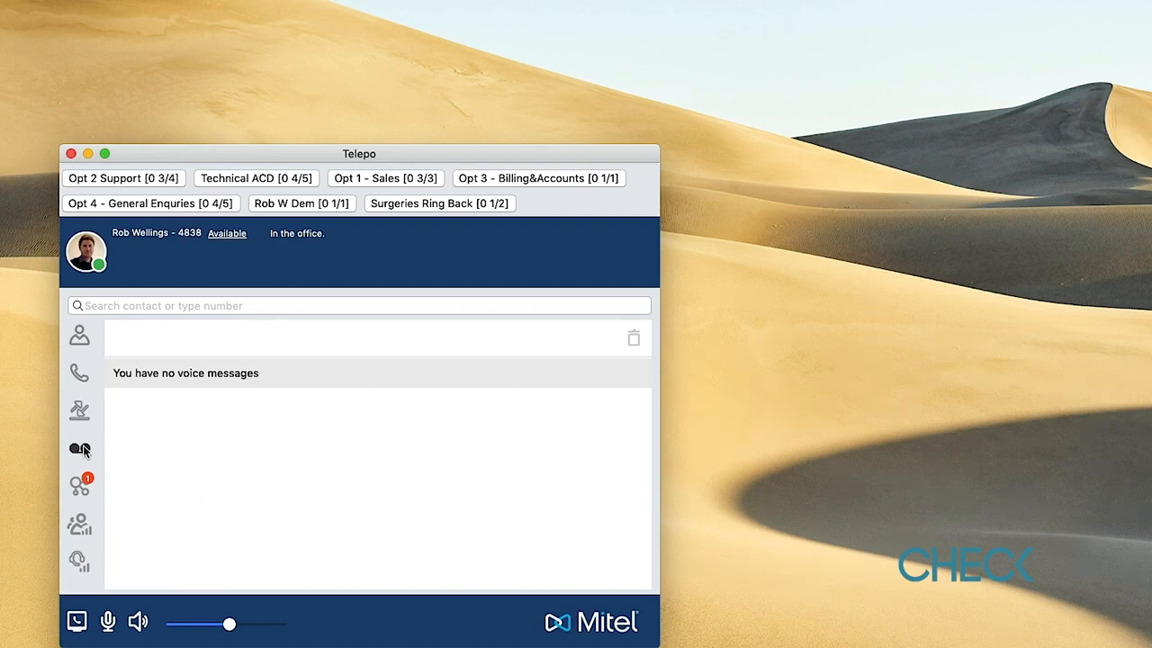
pyautogui.click(80, 488)
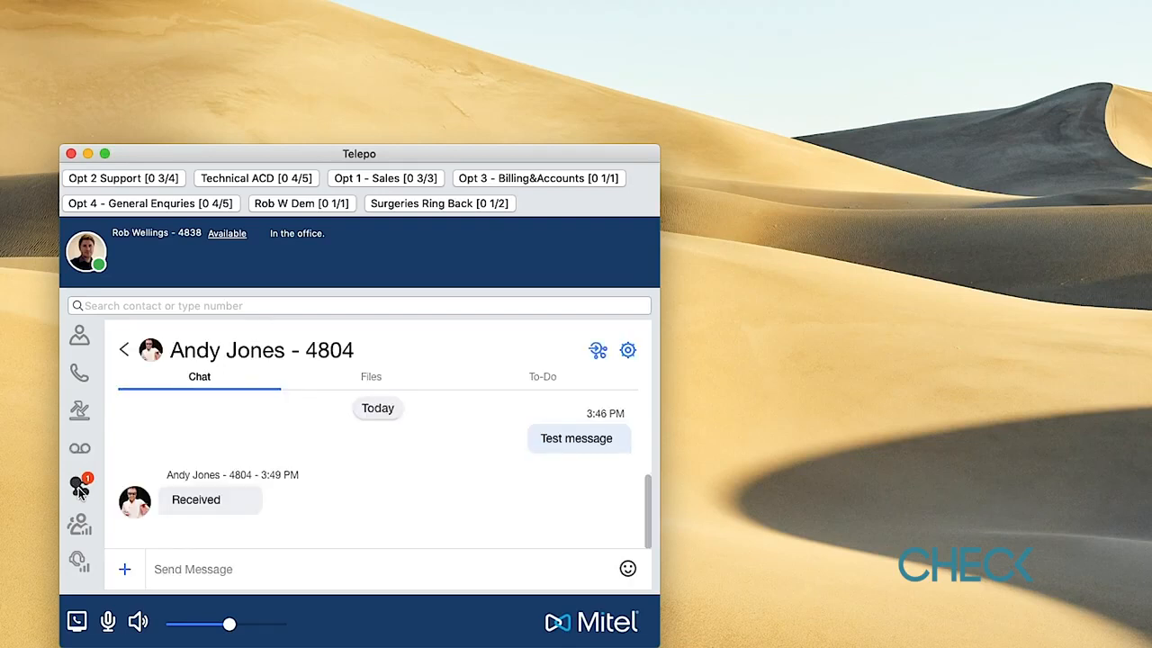
# - Open the Sales Team group chat and view its shared files
pyautogui.click(124, 349)
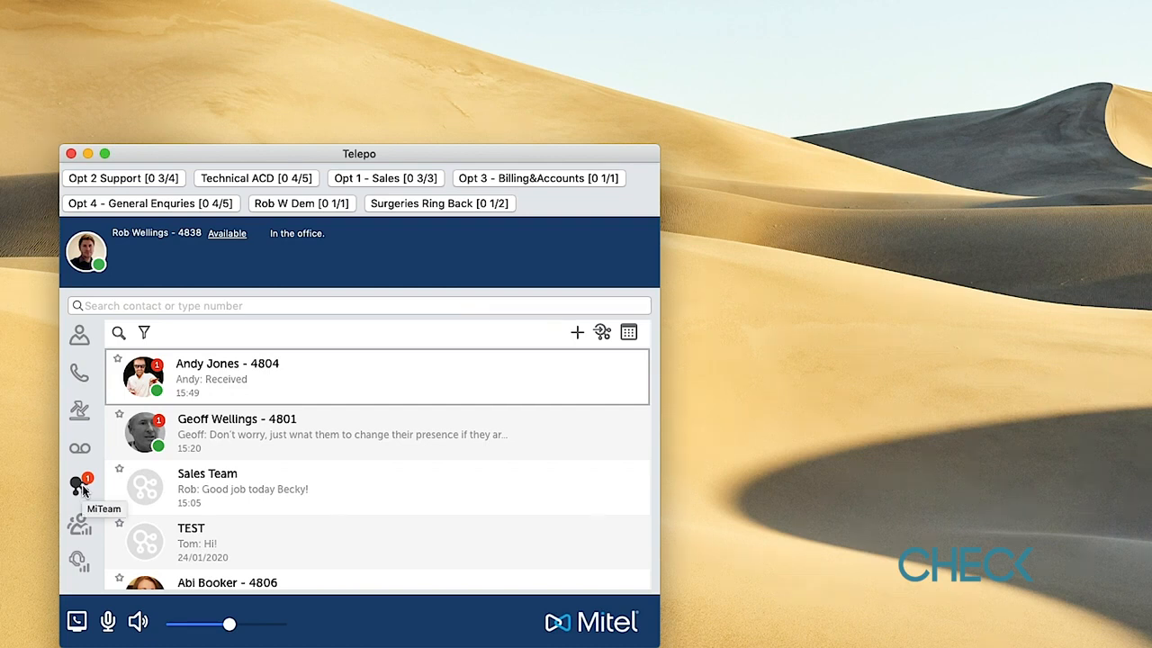
pyautogui.scroll(-1, 243, 453)
pyautogui.scroll(1, 243, 453)
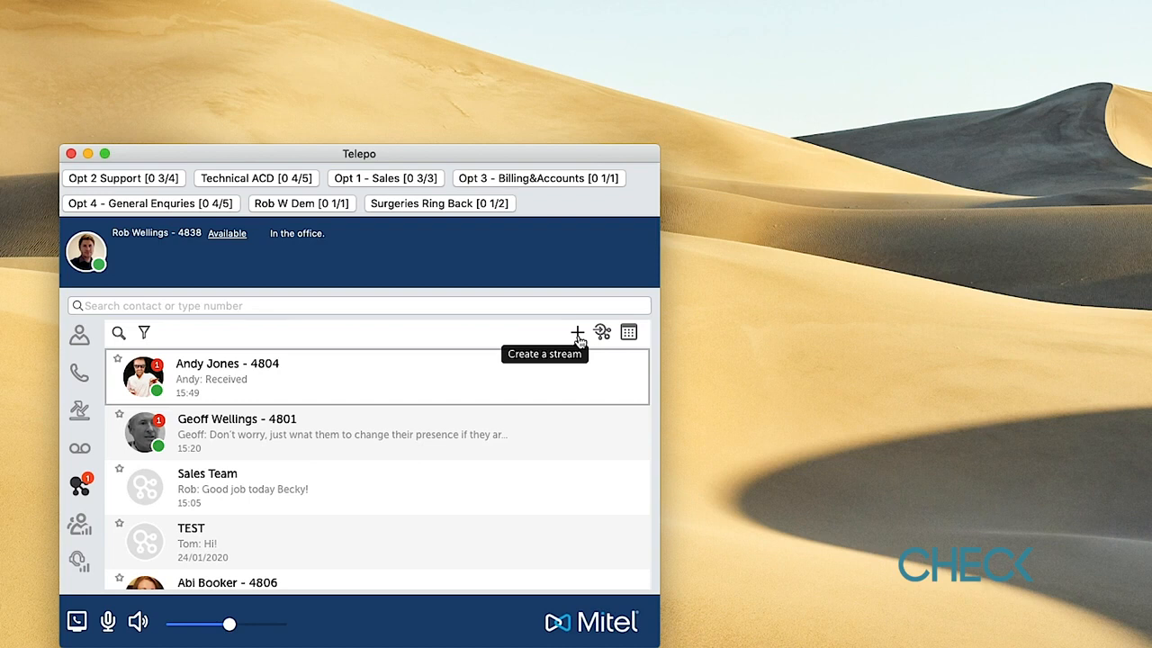
pyautogui.click(335, 488)
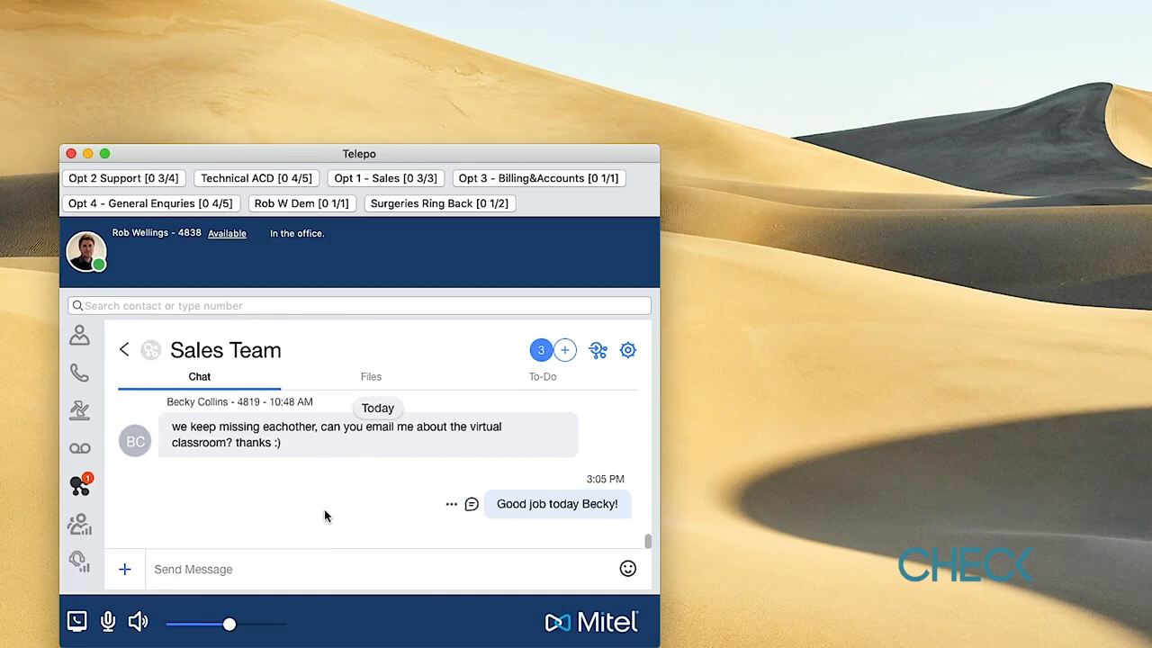
pyautogui.click(372, 383)
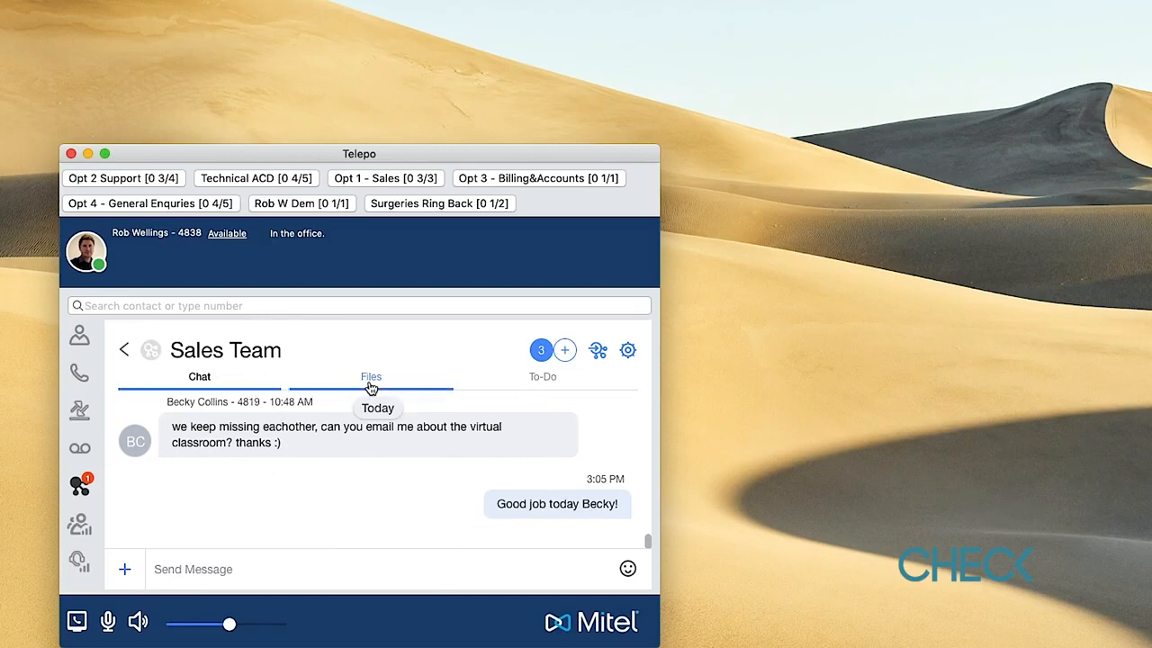
pyautogui.click(372, 383)
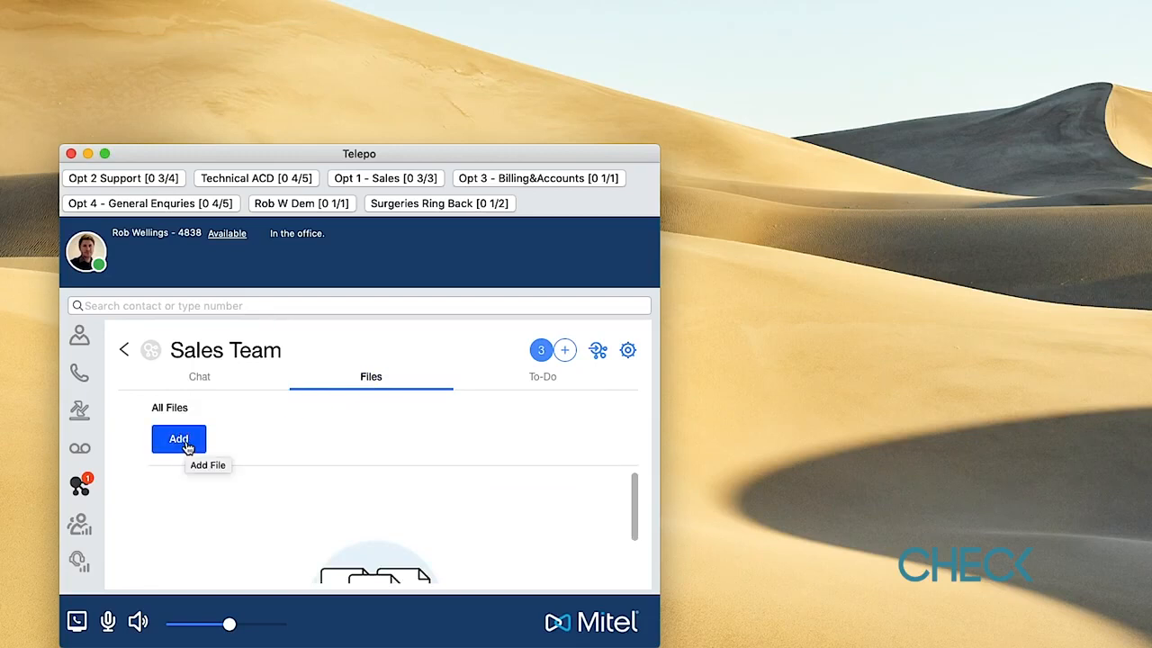
# - Add the to-do item 'Test to do' to the group's To-Do list
pyautogui.click(542, 379)
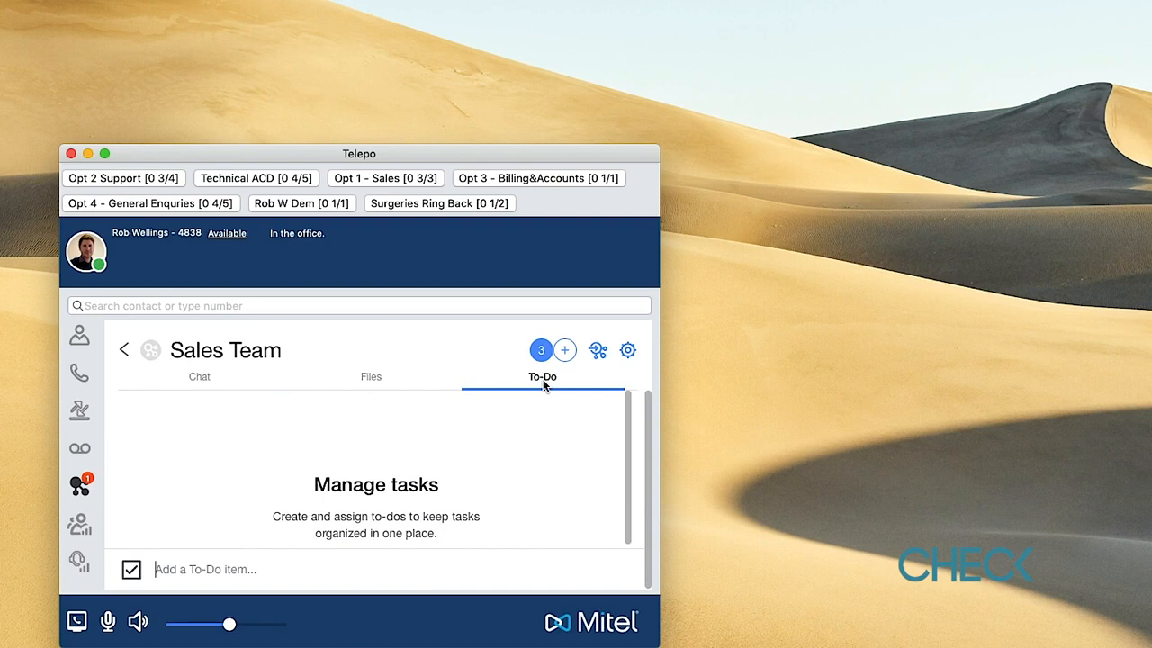
pyautogui.click(200, 571)
pyautogui.write('Test to ')
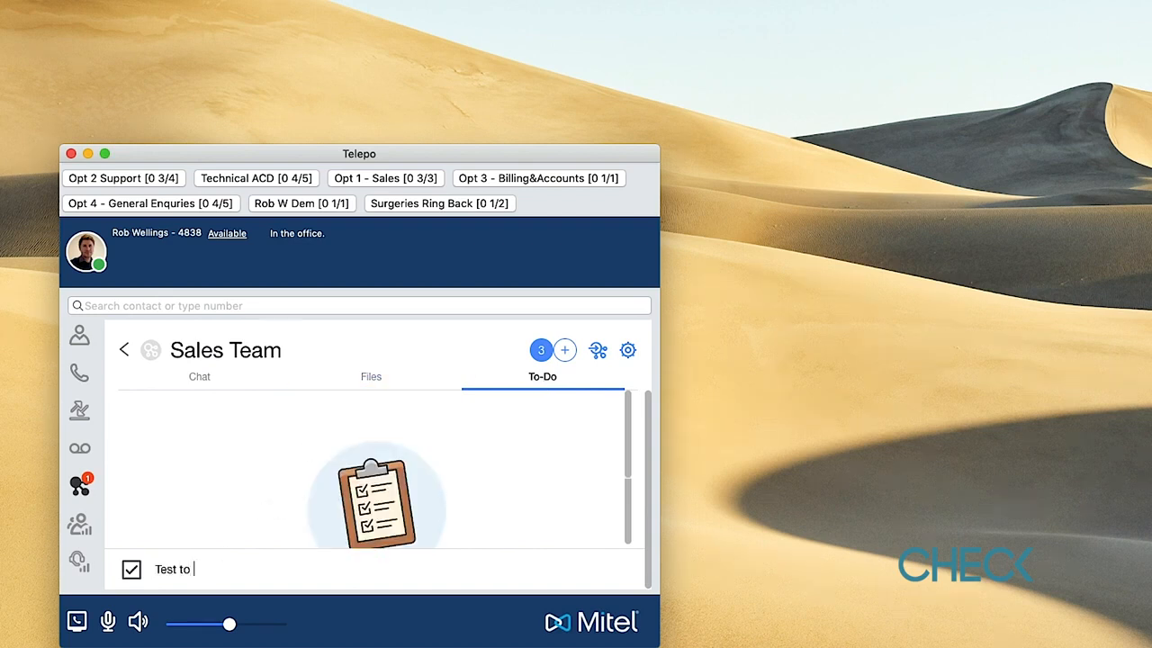
pyautogui.write('do')
pyautogui.press('Return')
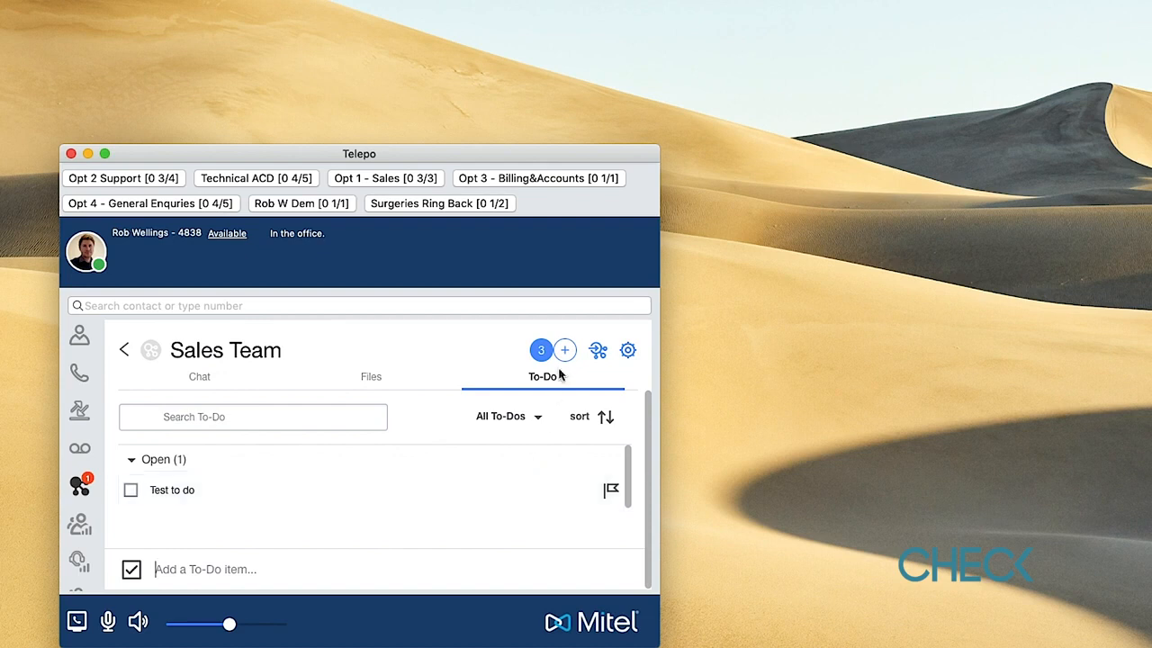
# - Start adding a computer file to Sales Team Files, then cancel the file chooser
pyautogui.click(365, 386)
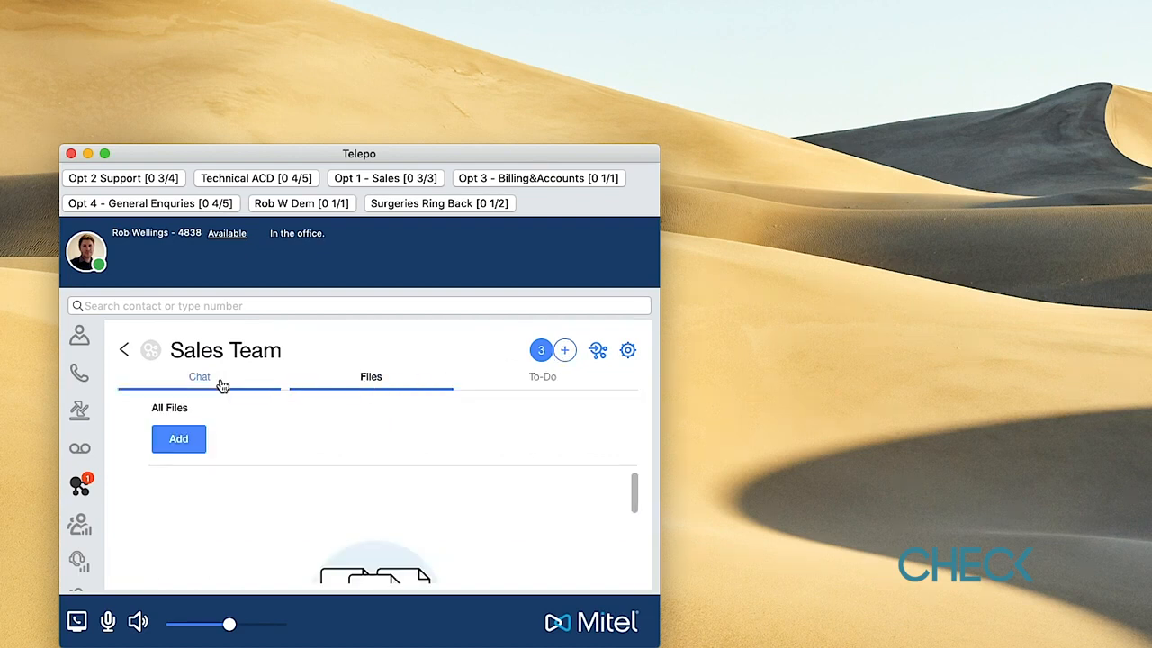
pyautogui.click(186, 452)
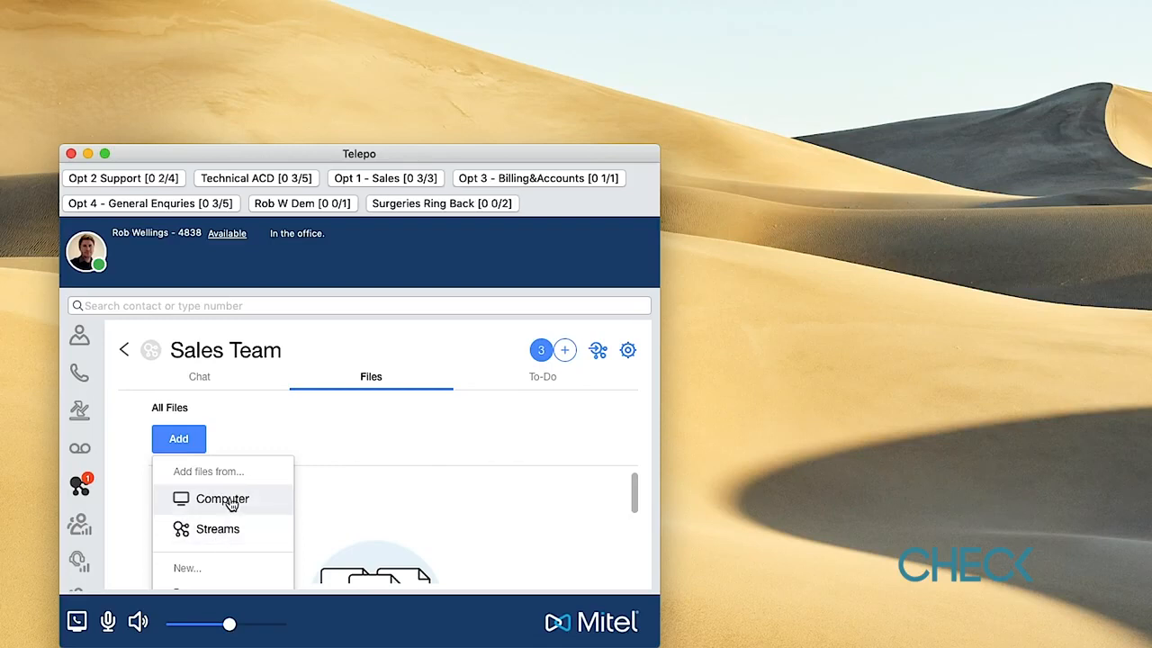
pyautogui.click(222, 499)
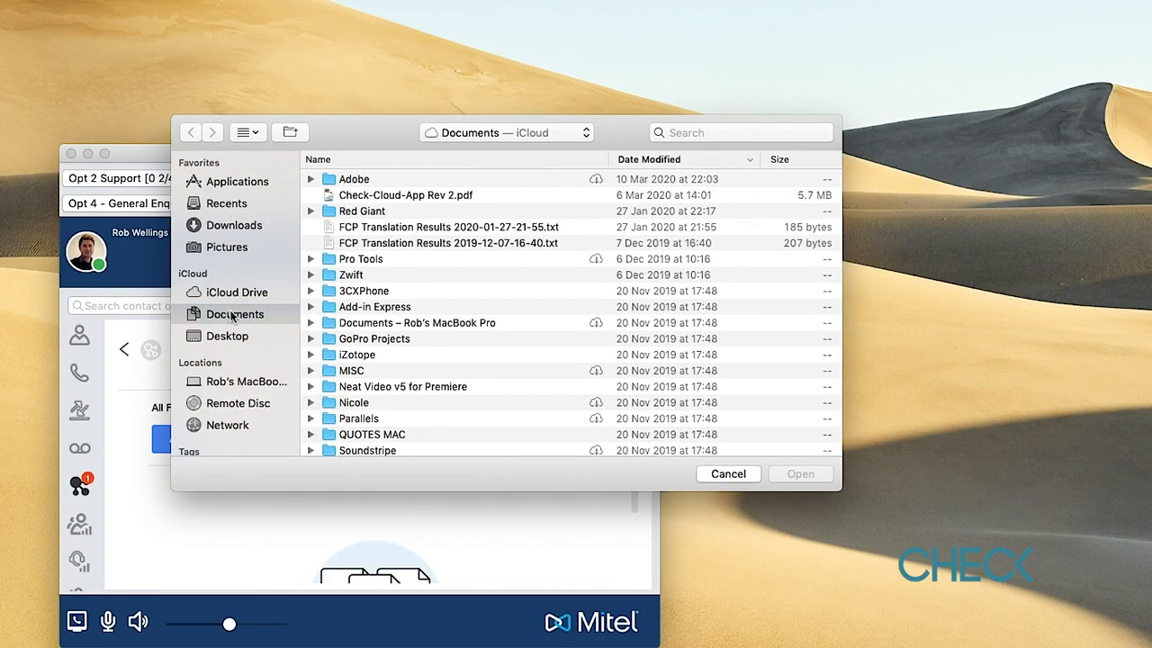
pyautogui.click(724, 476)
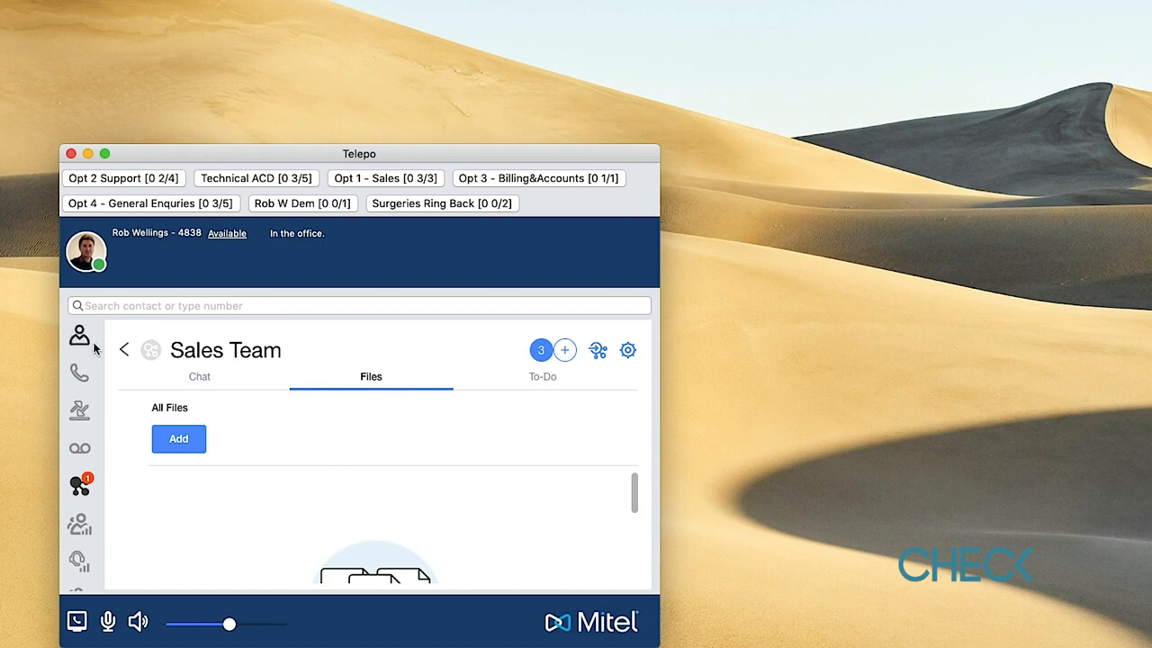
pyautogui.click(124, 351)
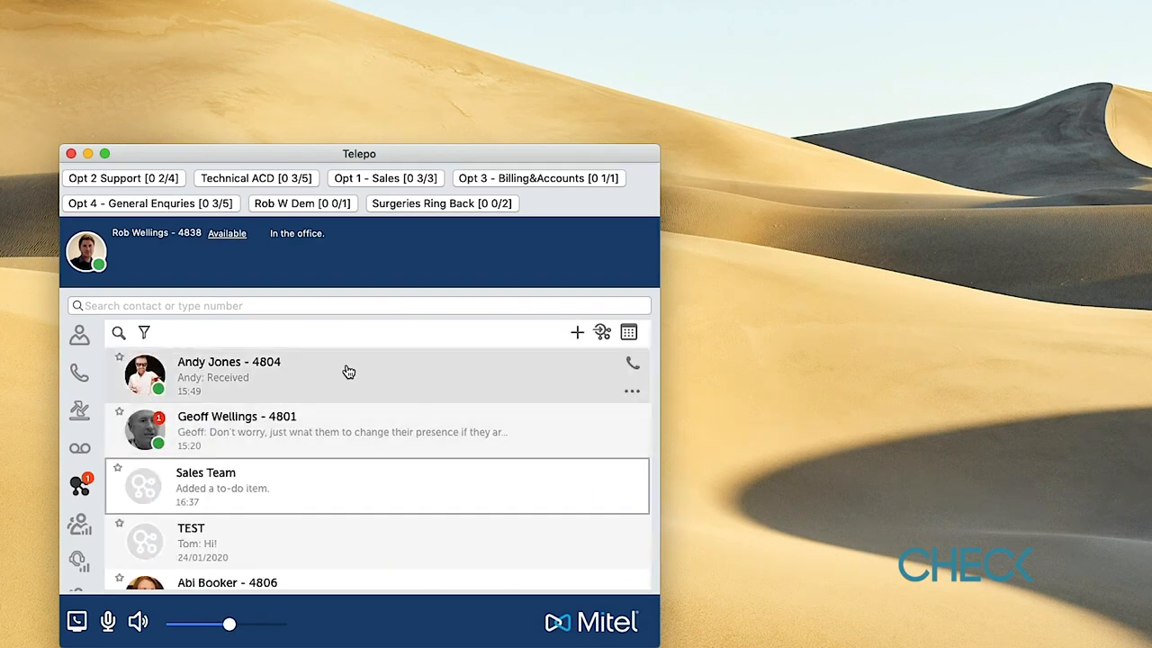
# - Browse the conversation list, then show the queue statistics table with group, waiting and dropped columns
pyautogui.click(78, 531)
pyautogui.click(79, 484)
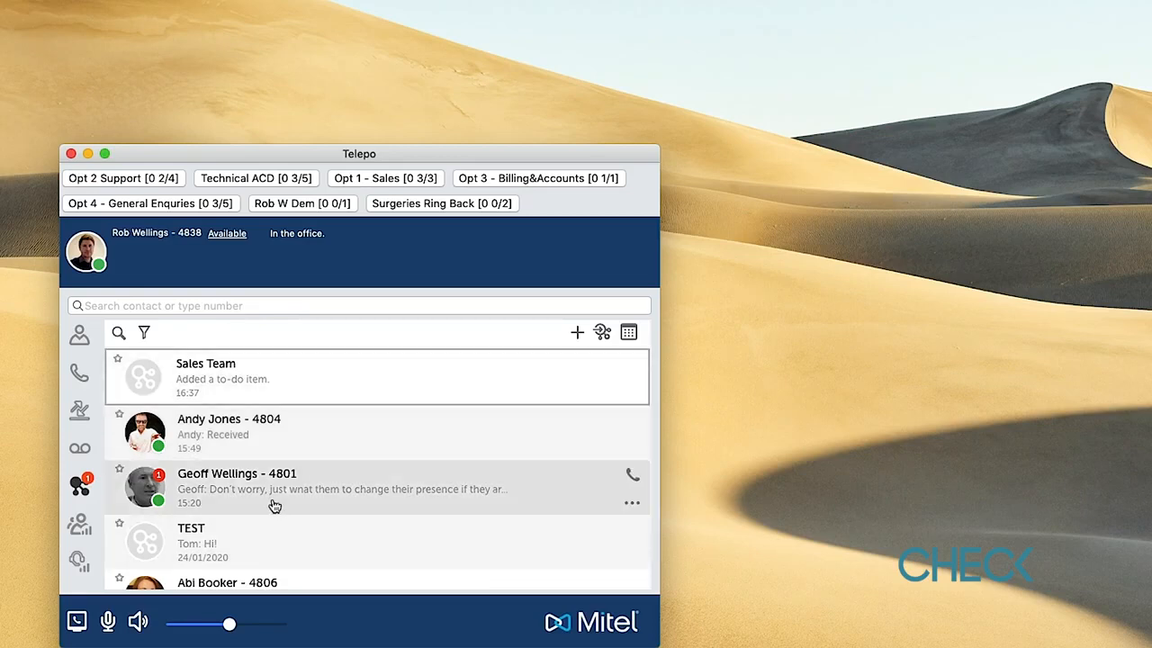
pyautogui.scroll(-1, 349, 472)
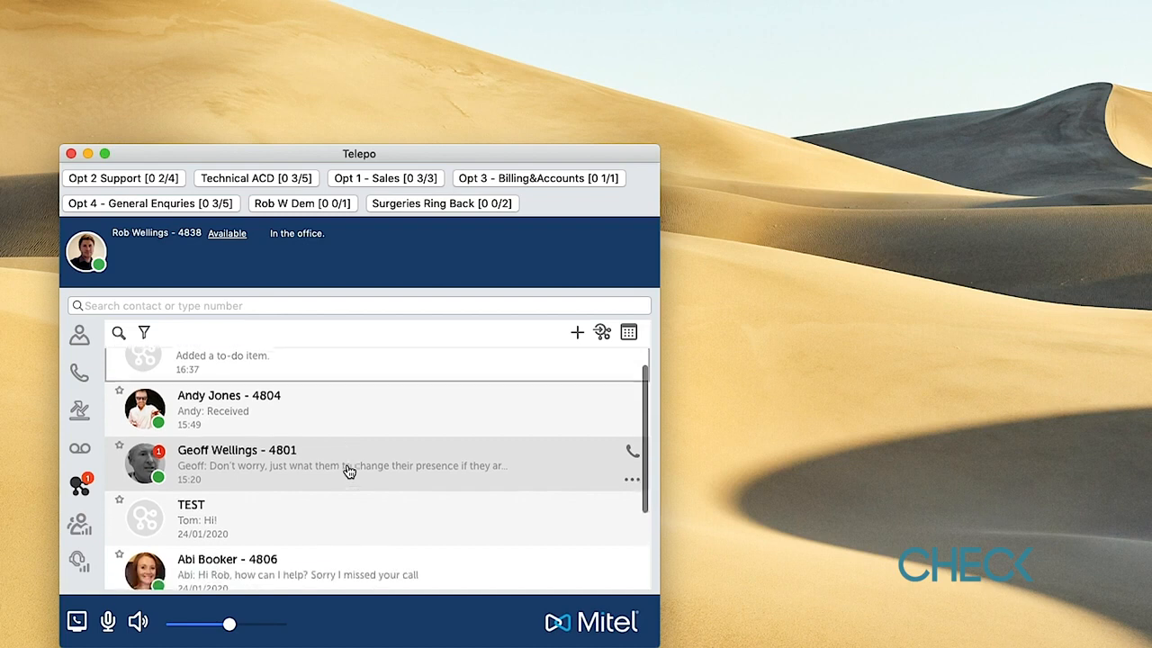
pyautogui.scroll(-3, 349, 471)
pyautogui.scroll(-1, 347, 471)
pyautogui.scroll(4, 347, 470)
pyautogui.click(80, 531)
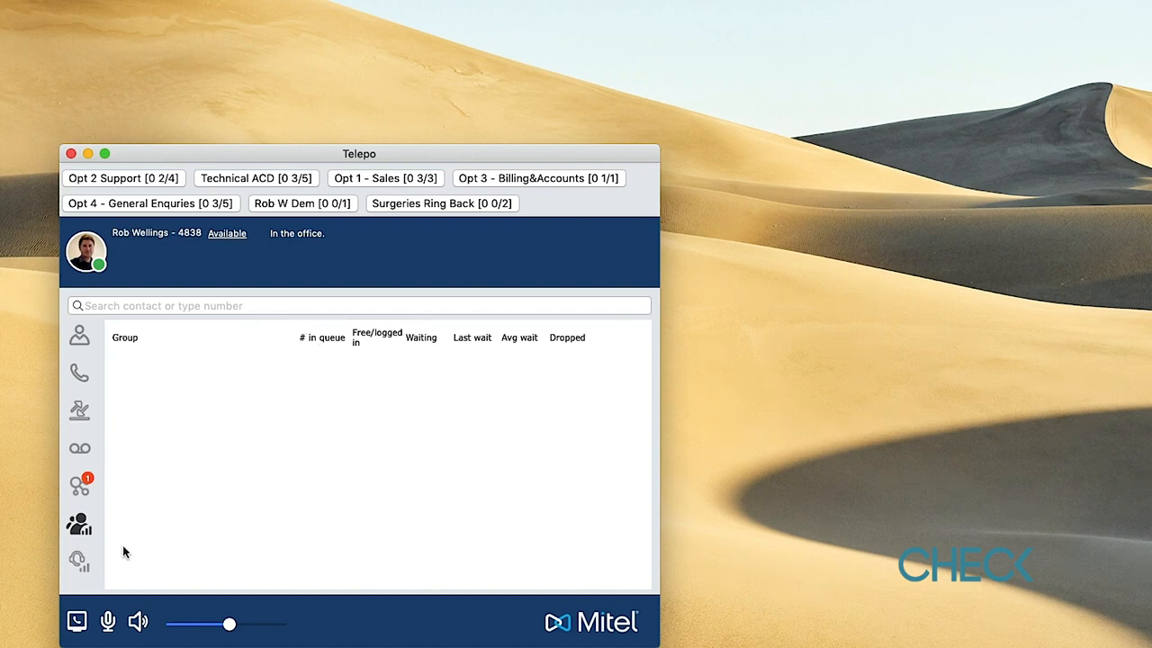
# - Show the empty agent statistics, enlarge the window upward, and open the 125-call group log
pyautogui.click(79, 561)
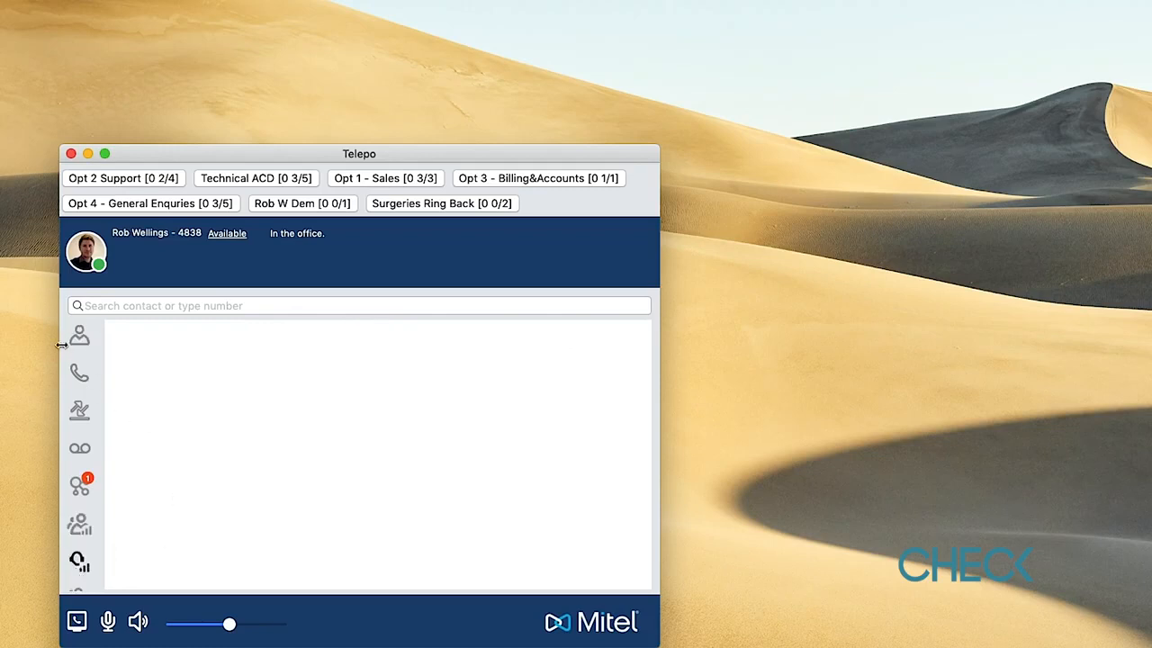
pyautogui.click(82, 565)
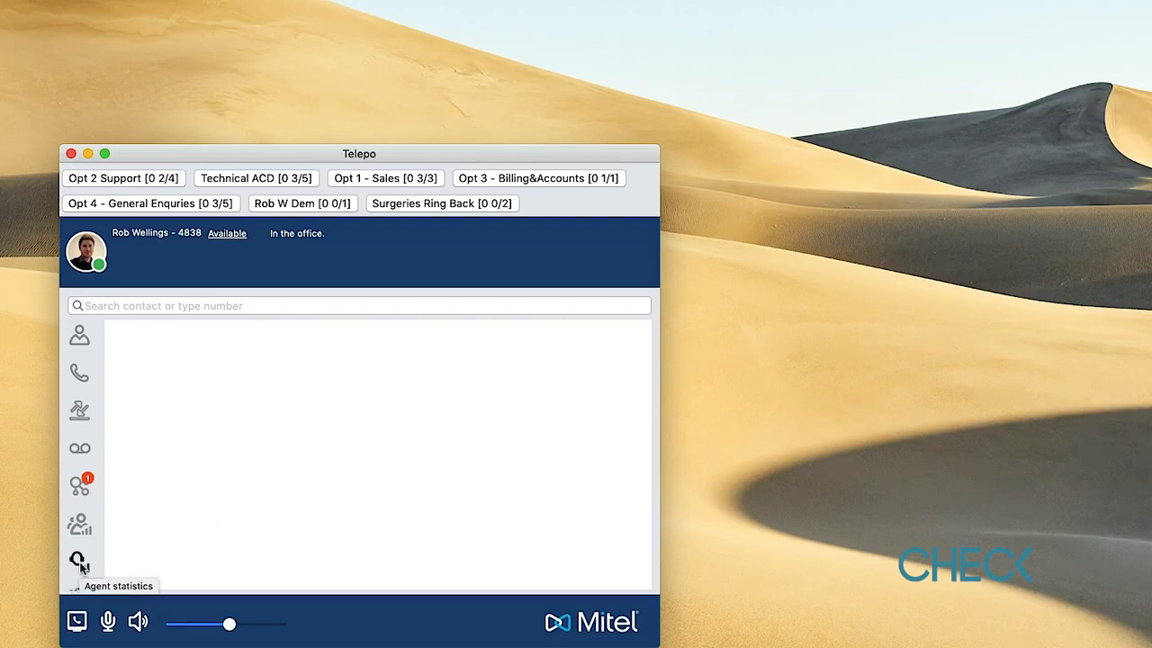
pyautogui.moveTo(200, 144); pyautogui.dragTo(202, 57)
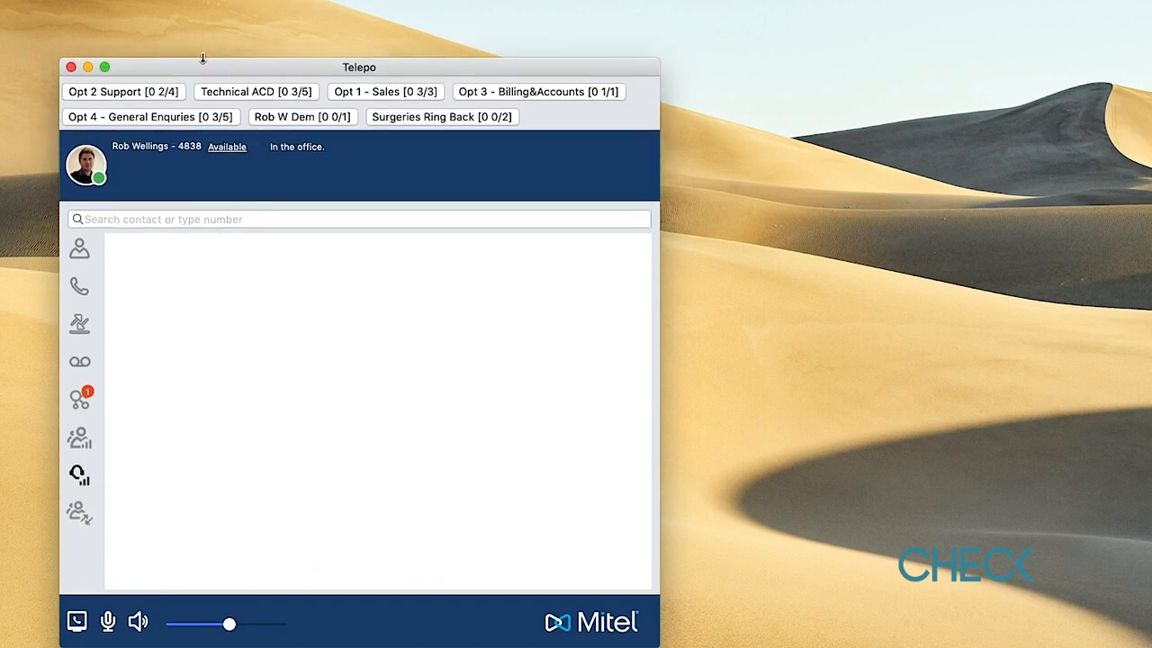
pyautogui.click(80, 513)
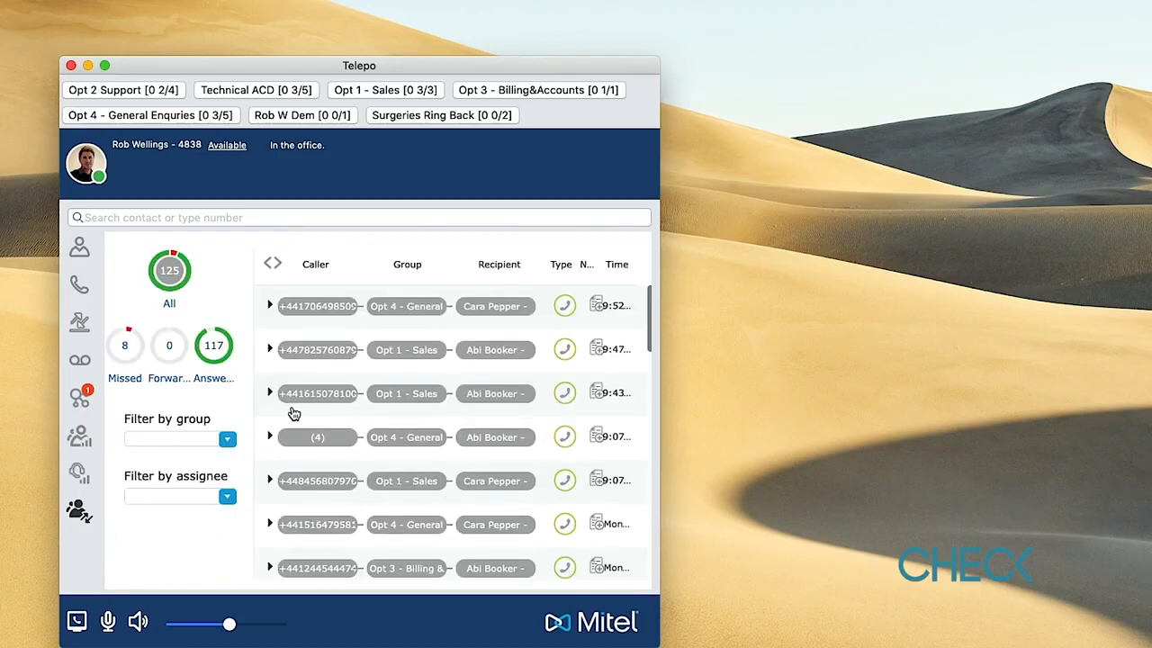
# - Widen the window, reload the group log's 449 calls, and return to the Favourites contact list
pyautogui.scroll(-1, 292, 412)
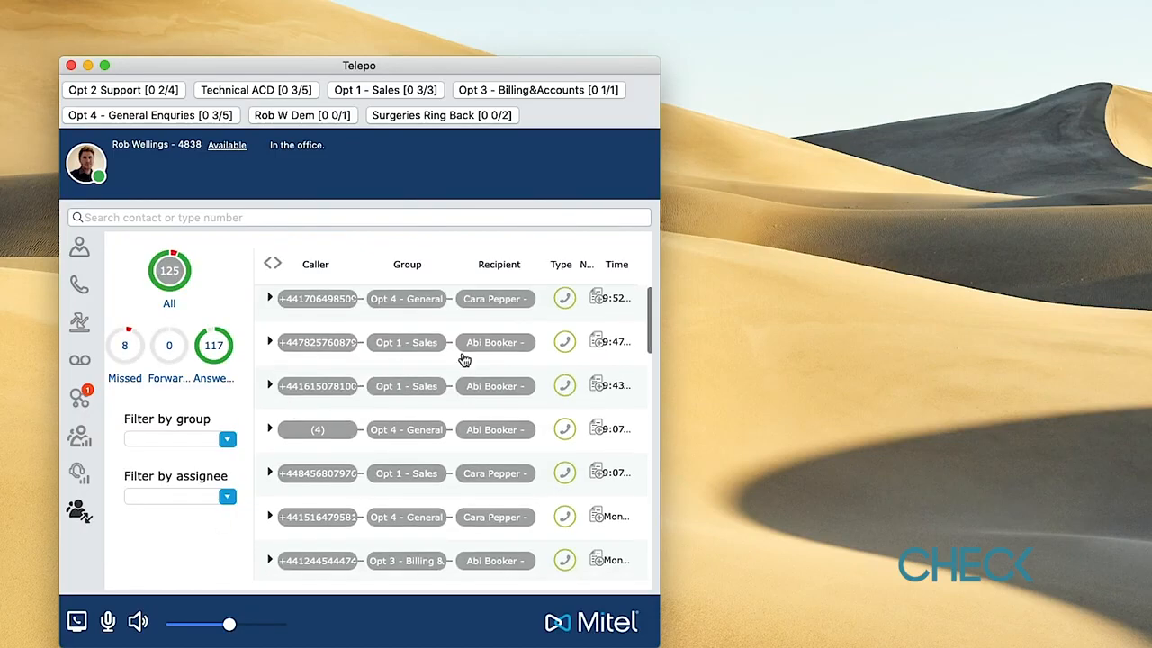
pyautogui.scroll(1, 465, 362)
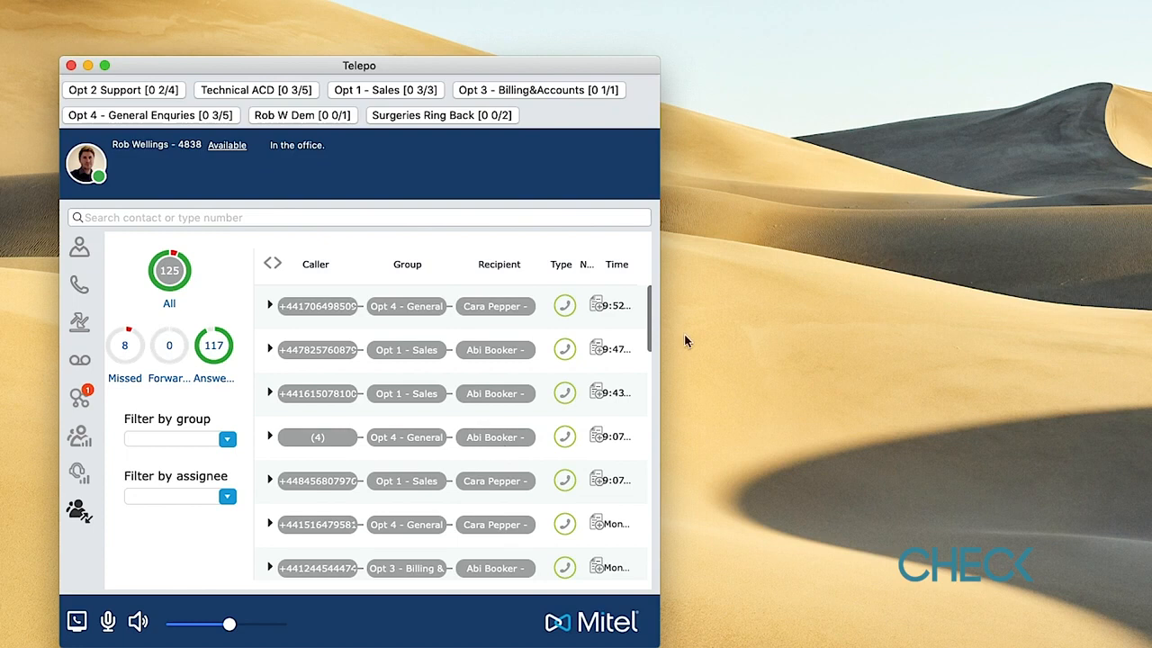
pyautogui.moveTo(659, 340); pyautogui.dragTo(954, 342)
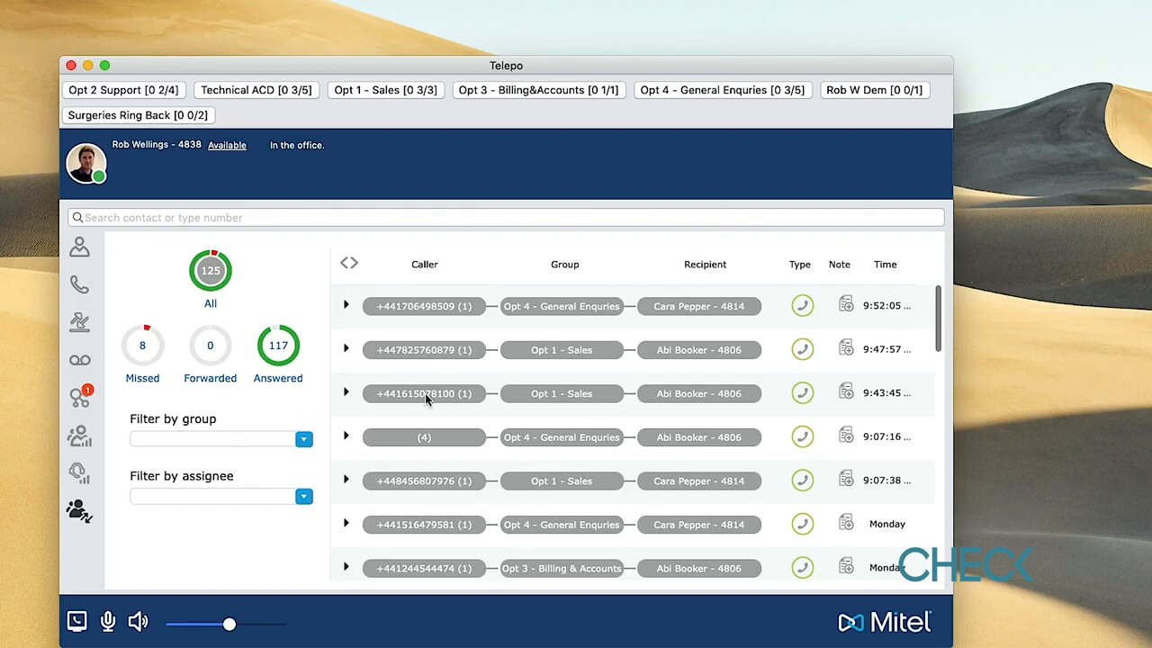
pyautogui.click(83, 514)
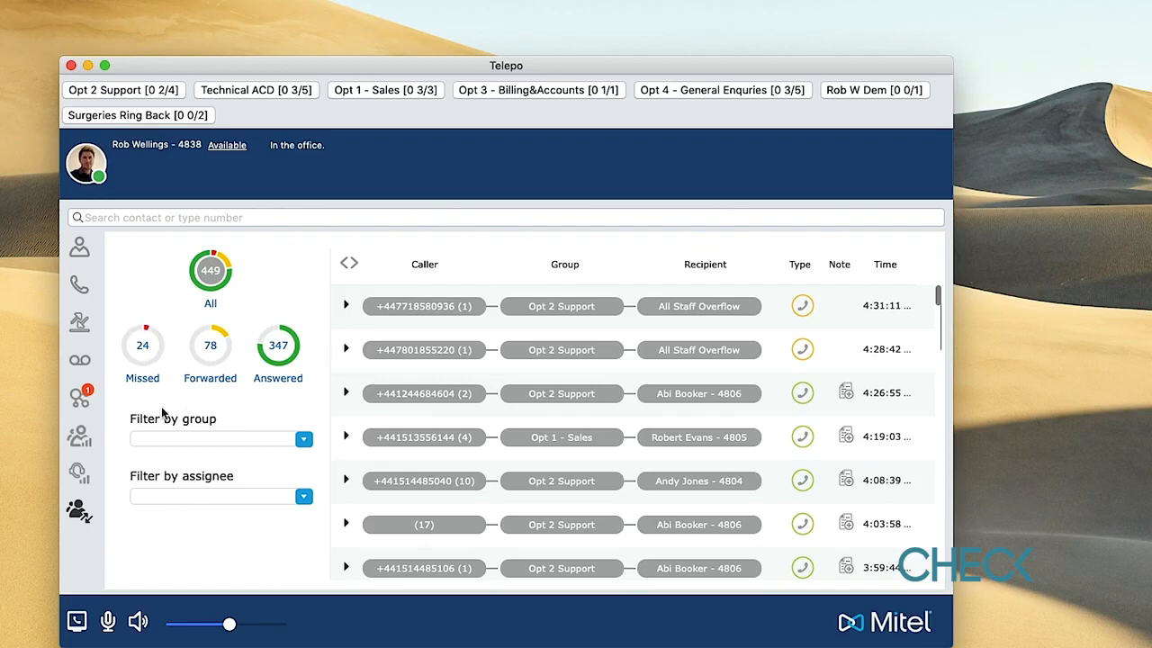
pyautogui.click(79, 249)
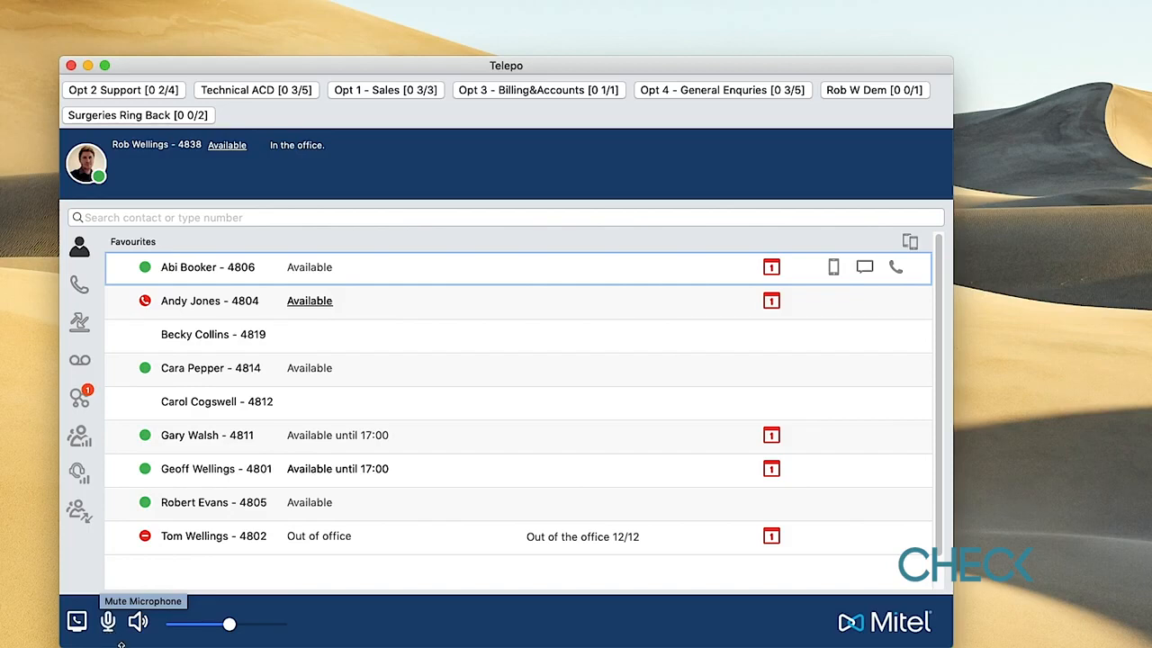
pyautogui.click(77, 623)
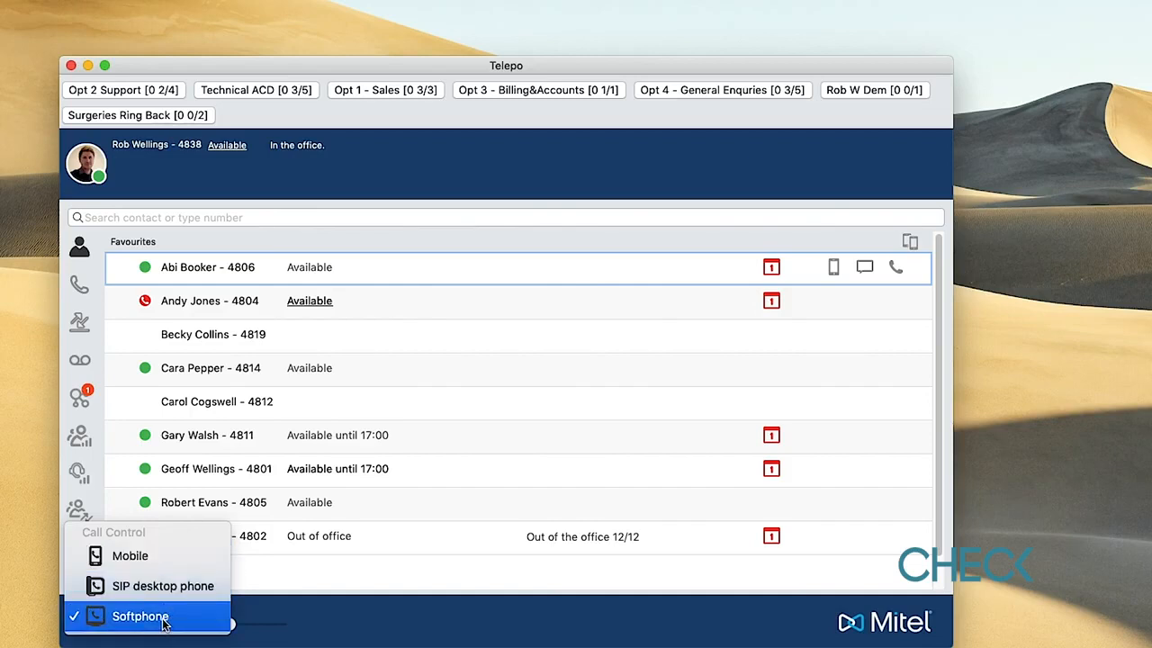
pyautogui.click(162, 585)
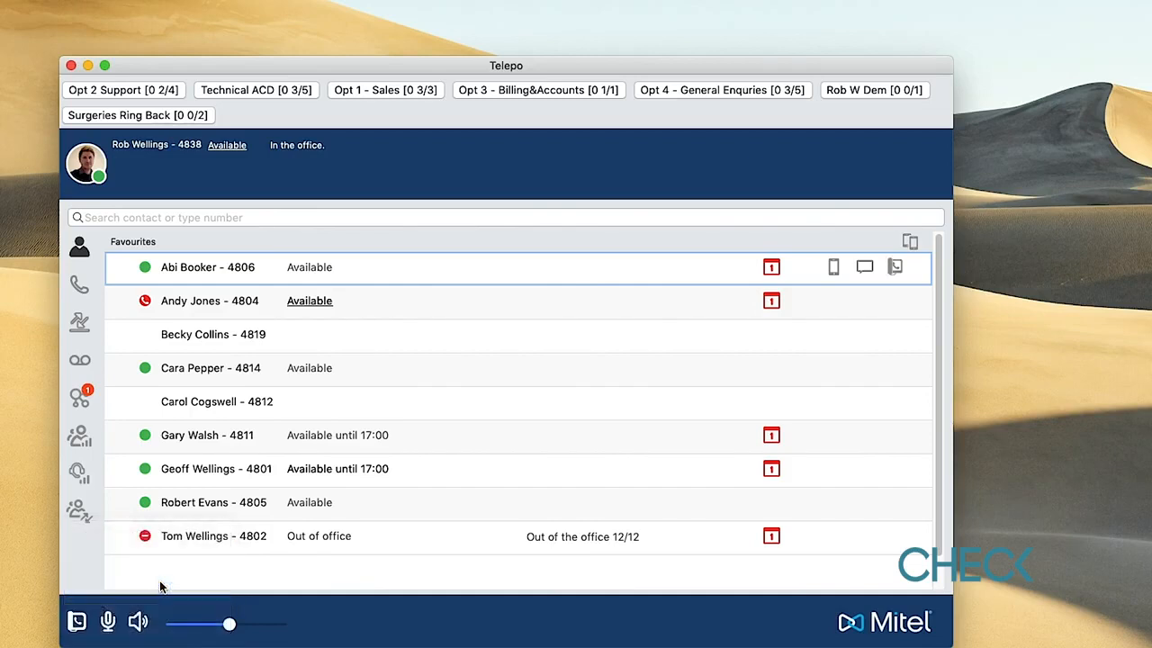
pyautogui.click(73, 623)
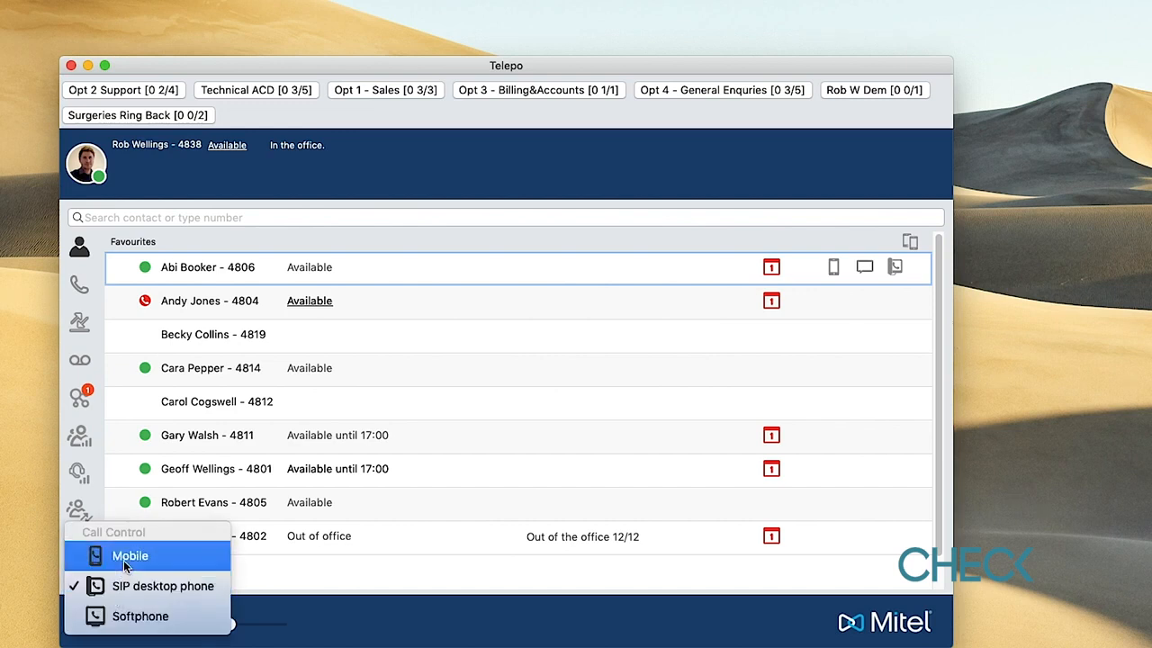
pyautogui.click(126, 556)
pyautogui.click(74, 624)
pyautogui.click(166, 618)
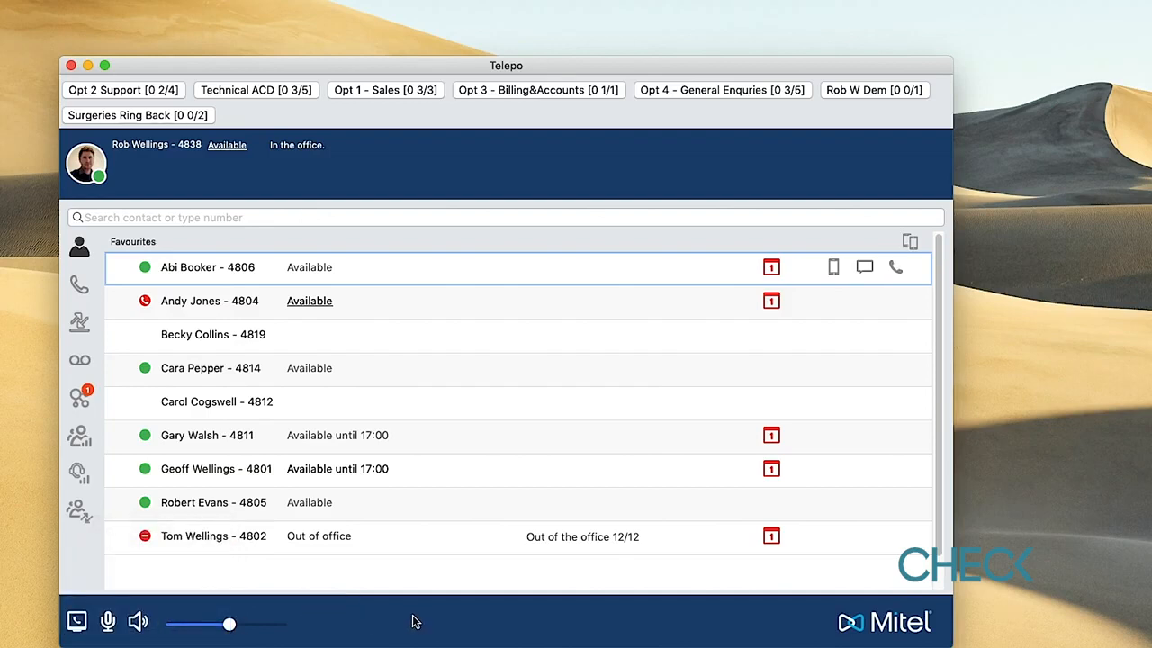